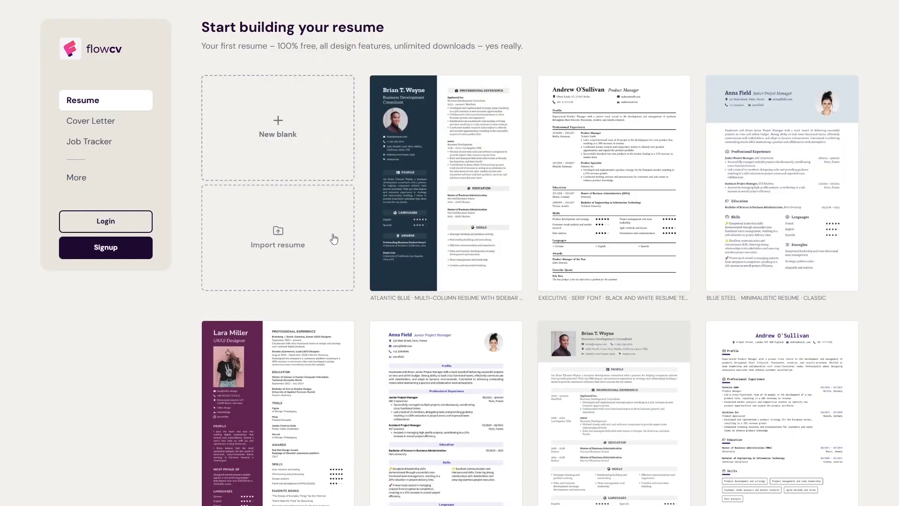
Step: Add an 'EDUCATION QUALIFICATION' heading on the line below the Career Objective paragraph
scroll(358, 304, "down", 3)
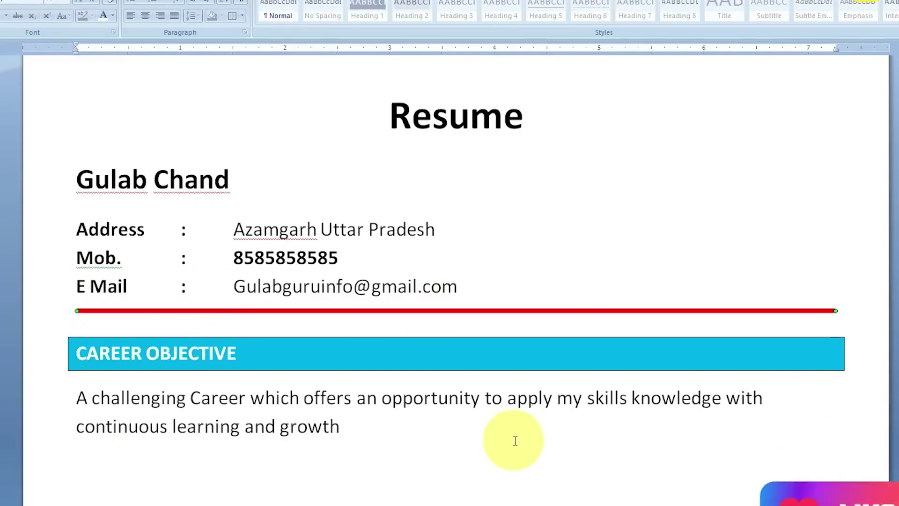
scroll(516, 441, "down", 3)
left_click(89, 366)
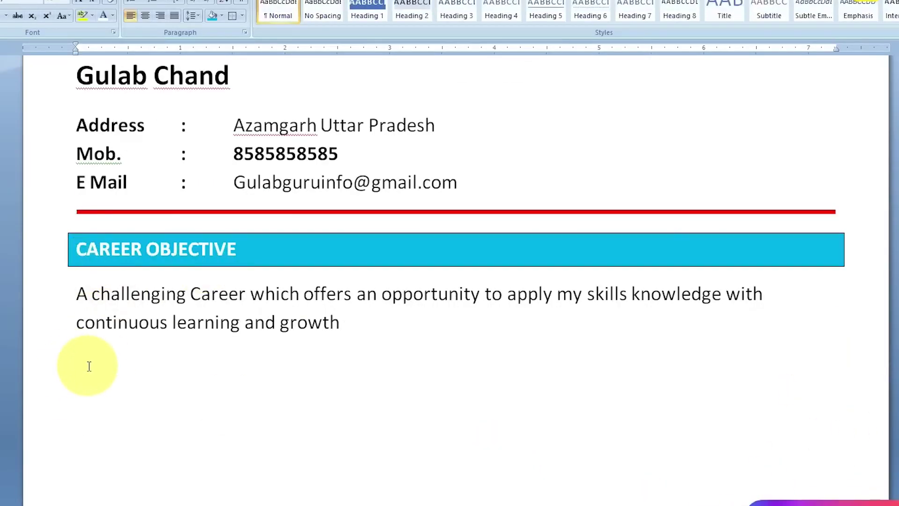
type("EDUCATION QUALIFICATION")
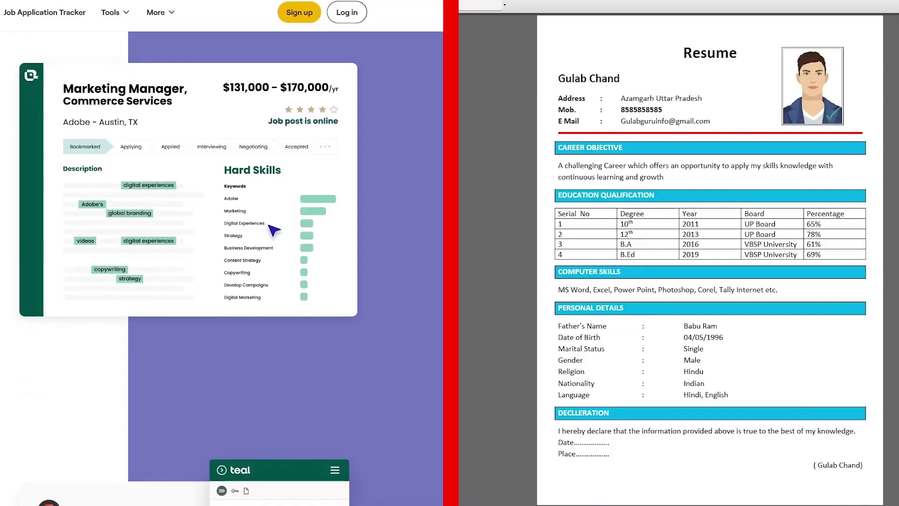
Step: Preview the Simply Blue template in Teal, then start FlowCV and edit its Contact Info
scroll(222, 267, "down", 8)
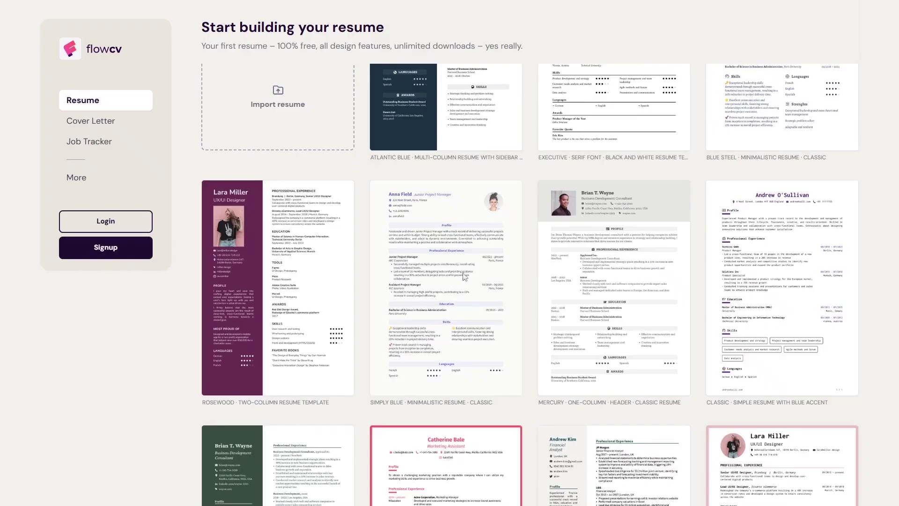
left_click(465, 276)
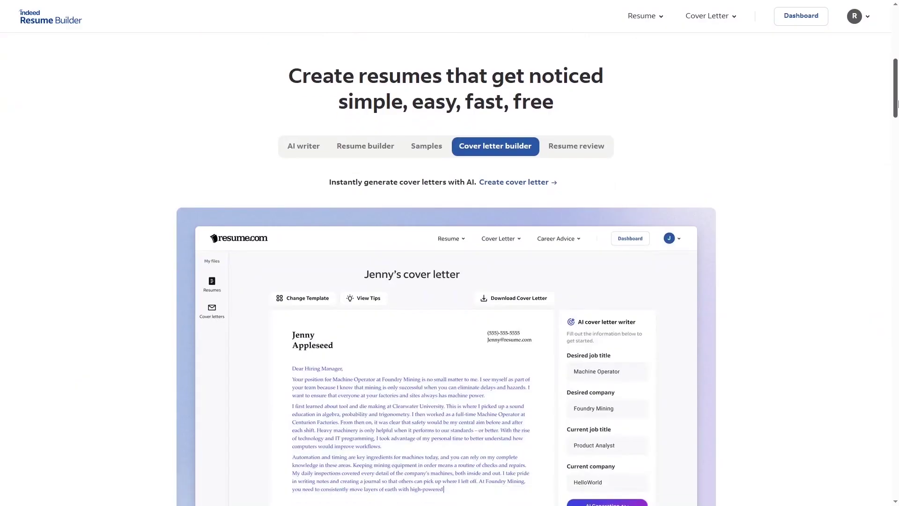
scroll(446, 281, "down", 1)
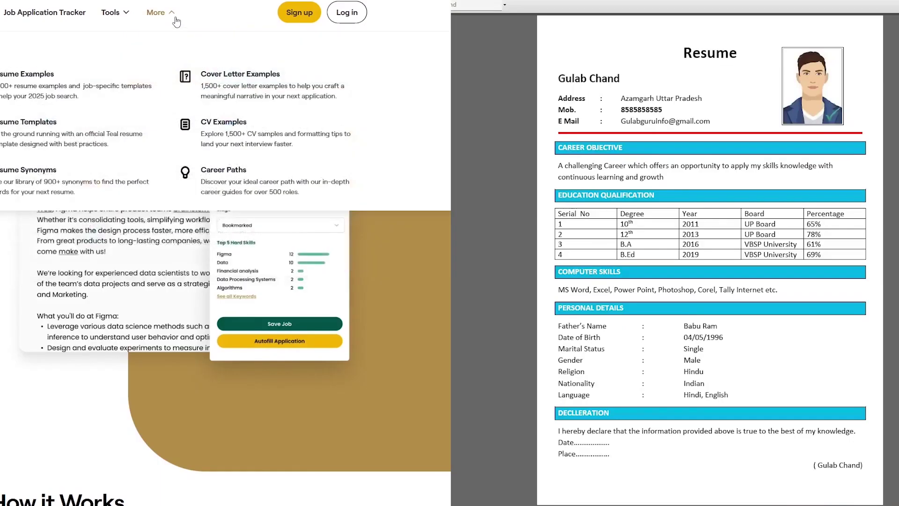
scroll(225, 267, "down", 9)
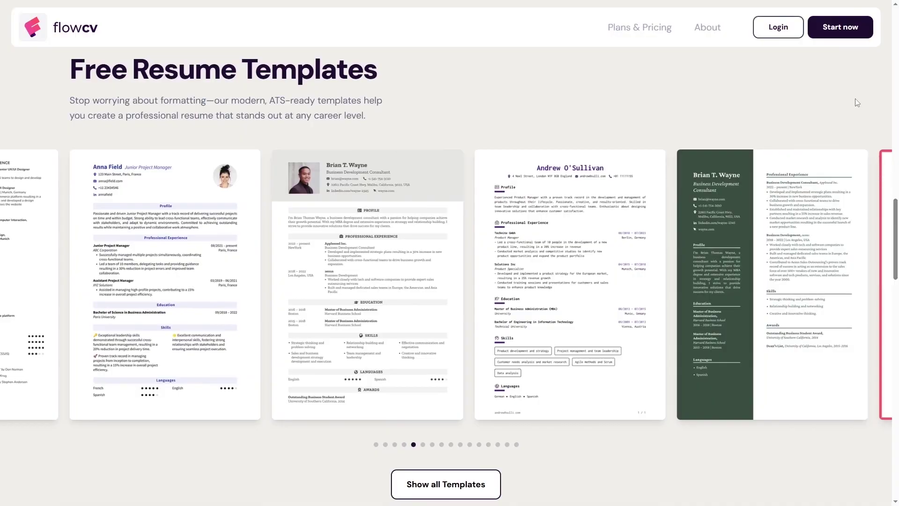
left_click(838, 41)
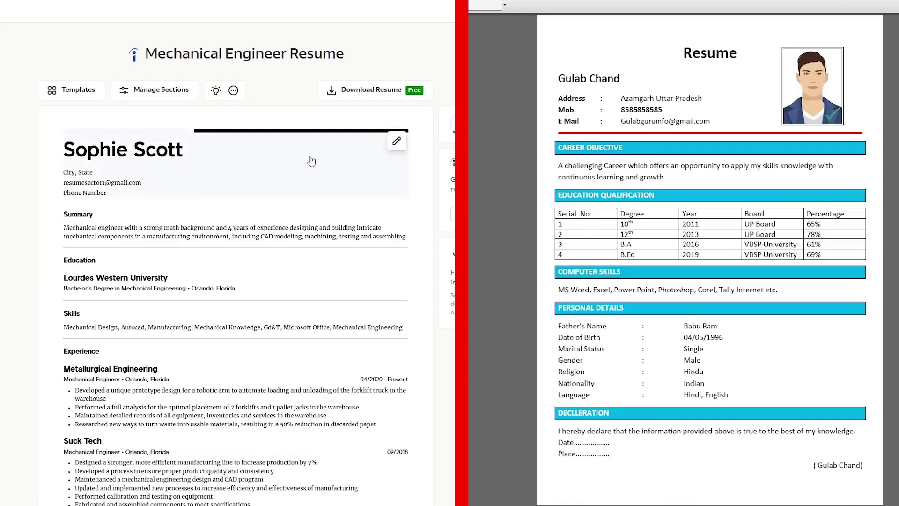
left_click(310, 156)
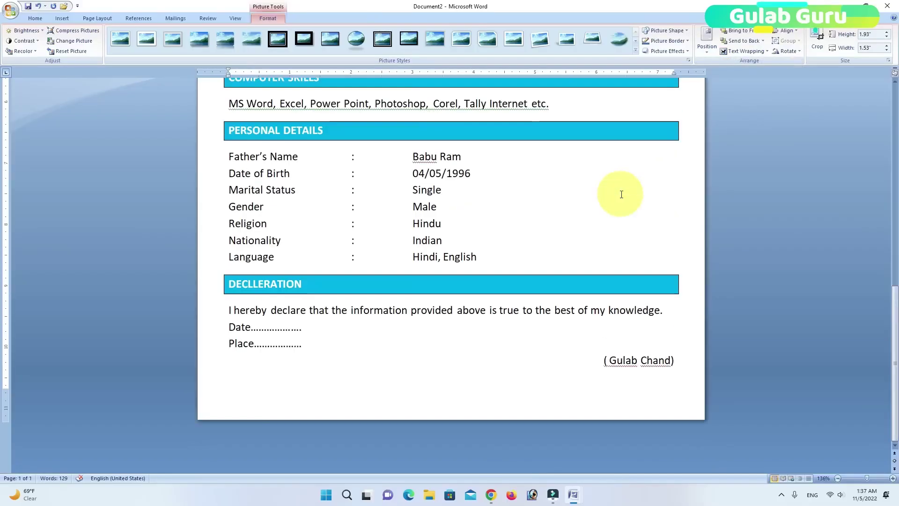
scroll(622, 194, "up", 2)
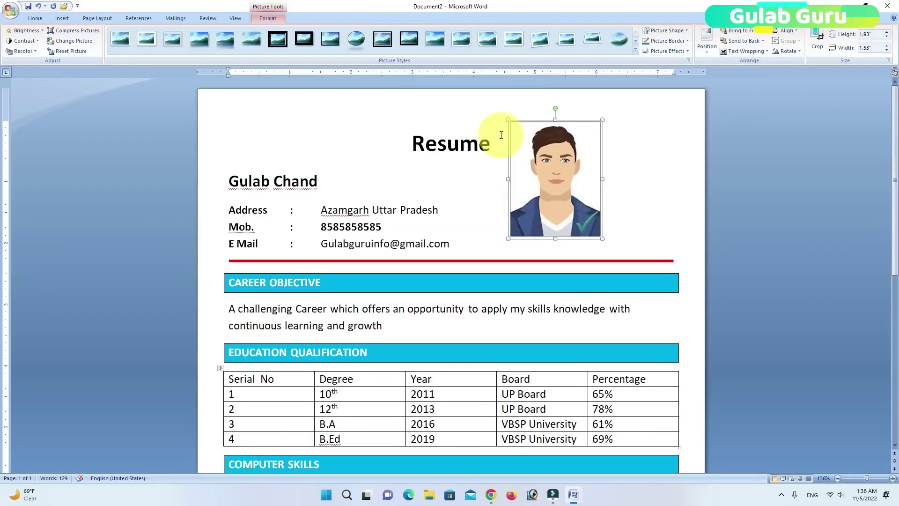
Step: Shrink the profile photo to about 1.39 inches tall and set it right of the Resume title
left_click_drag(510, 123, 534, 153)
left_click_drag(564, 188, 597, 191)
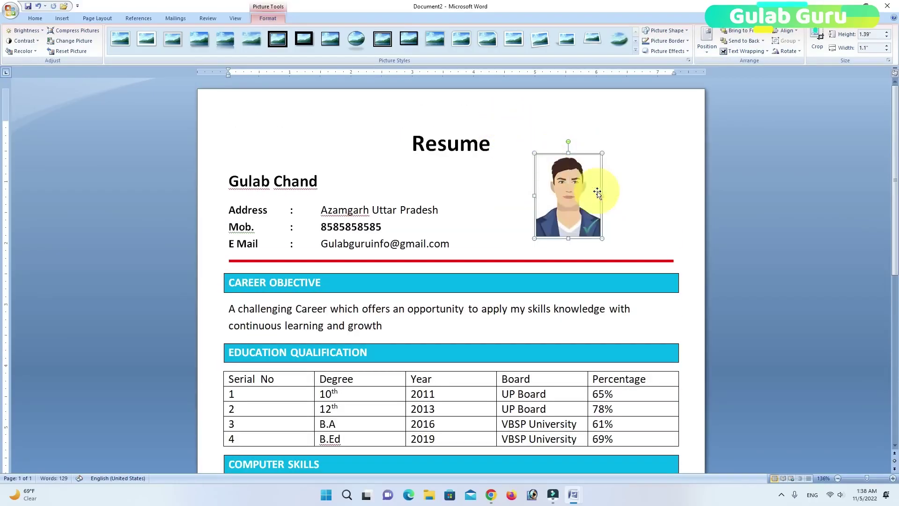
left_click_drag(568, 158, 542, 145)
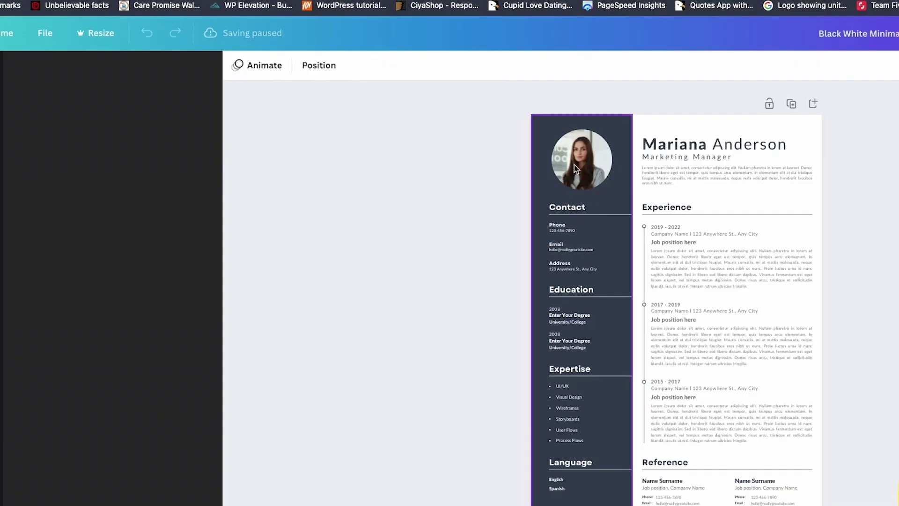
left_click(576, 168)
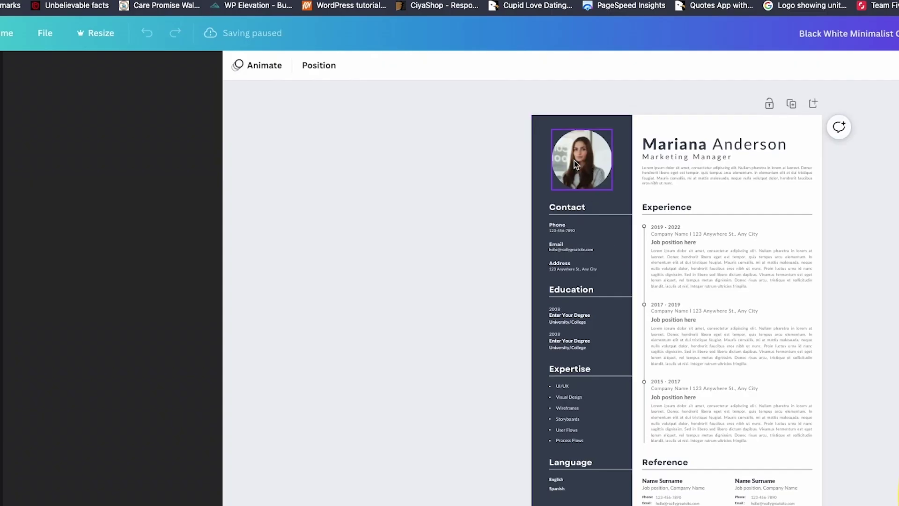
Step: Widen the MCA degree text box and move it just below 2017
left_click(420, 187)
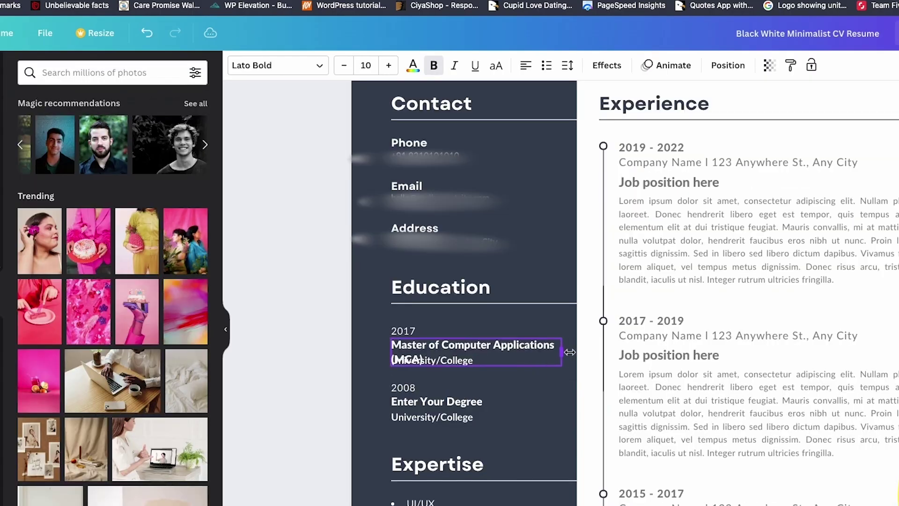
left_click_drag(577, 353, 573, 352)
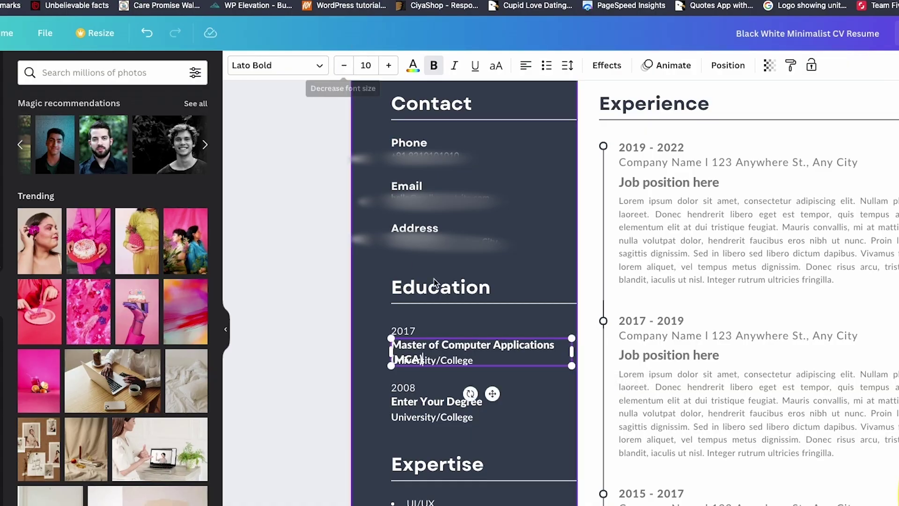
left_click(519, 380)
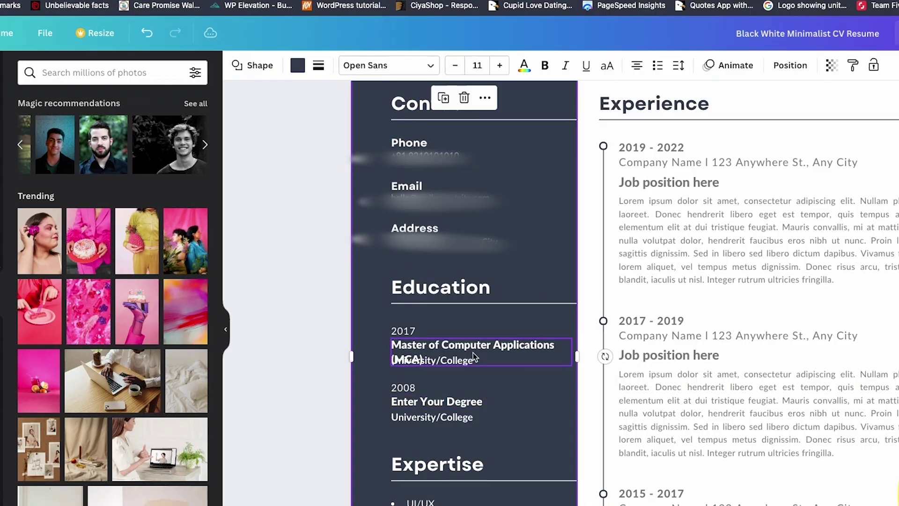
left_click_drag(475, 362, 458, 376)
left_click(458, 364)
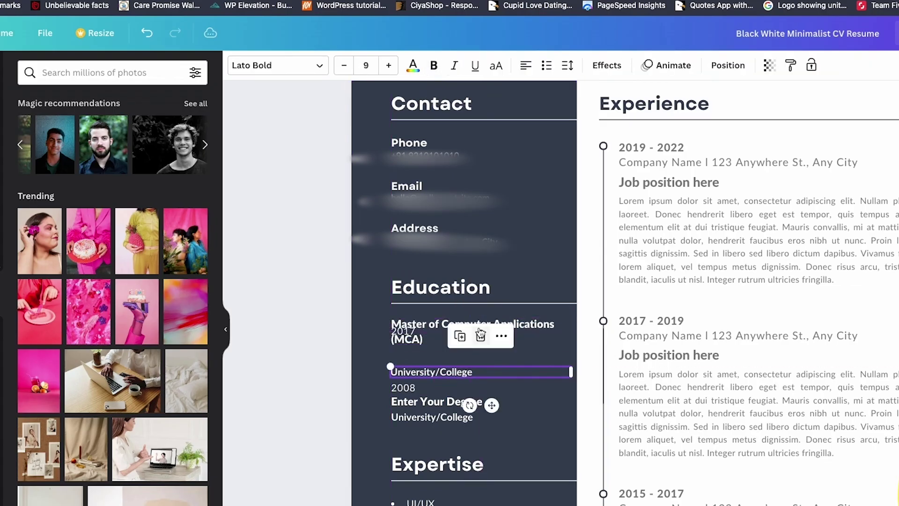
left_click(535, 336)
left_click_drag(536, 335, 536, 357)
Step: Shift the 2008 education entry down and place University/College beneath the MCA degree
left_click(461, 396)
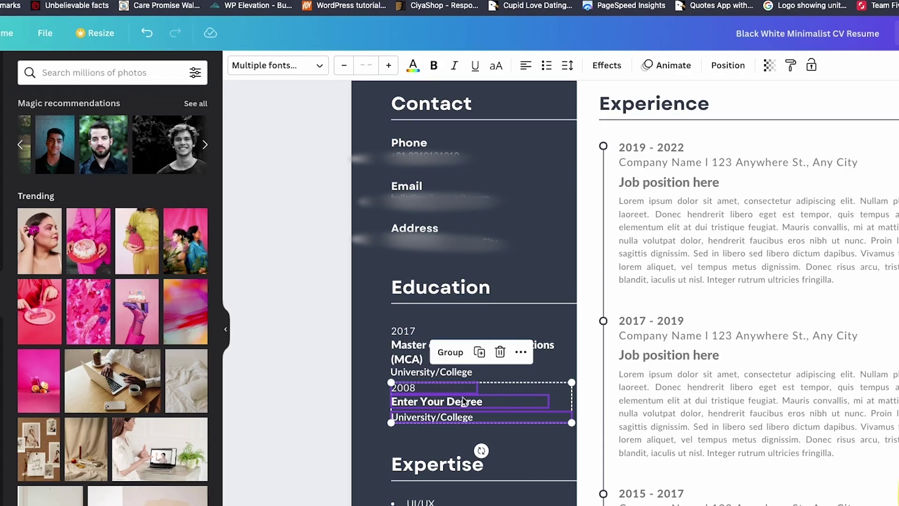
left_click_drag(463, 401, 462, 415)
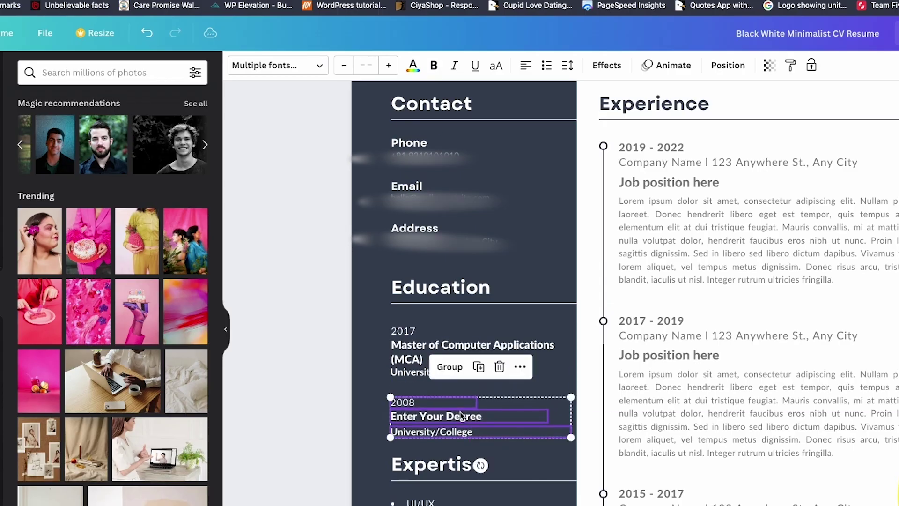
left_click(278, 344)
mouse_move(463, 415)
left_mouse_down()
mouse_move(464, 401)
mouse_move(462, 416)
left_mouse_up()
left_click(278, 344)
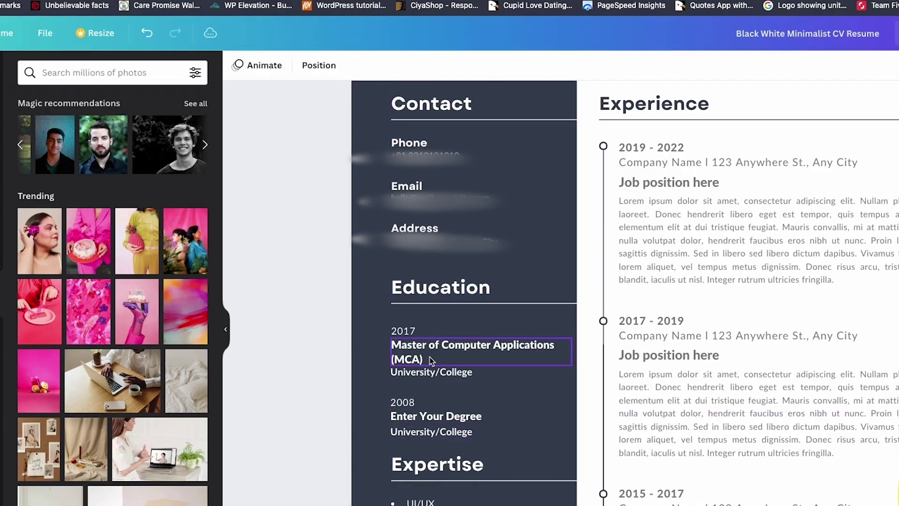
left_click(431, 373)
left_click_drag(431, 373, 433, 377)
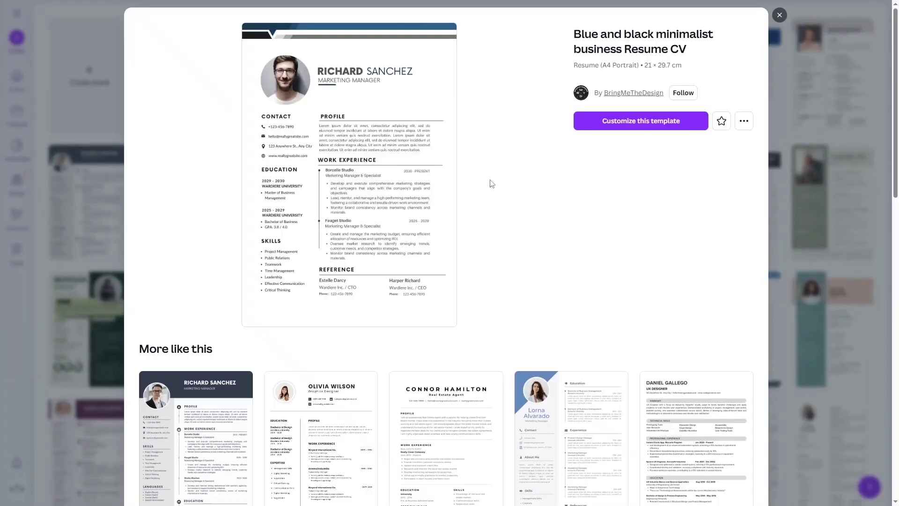
Step: Close the Blue and black minimalist business Resume CV preview
left_click(779, 17)
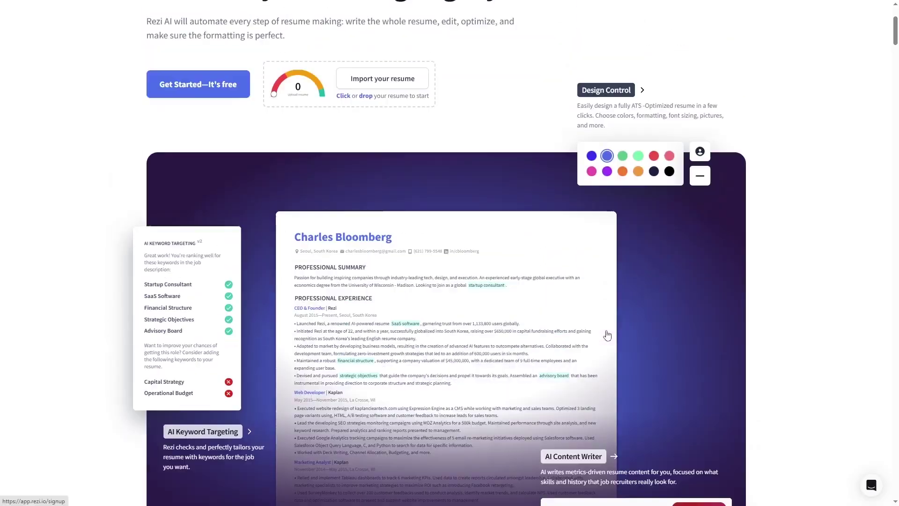
scroll(607, 336, "up", 3)
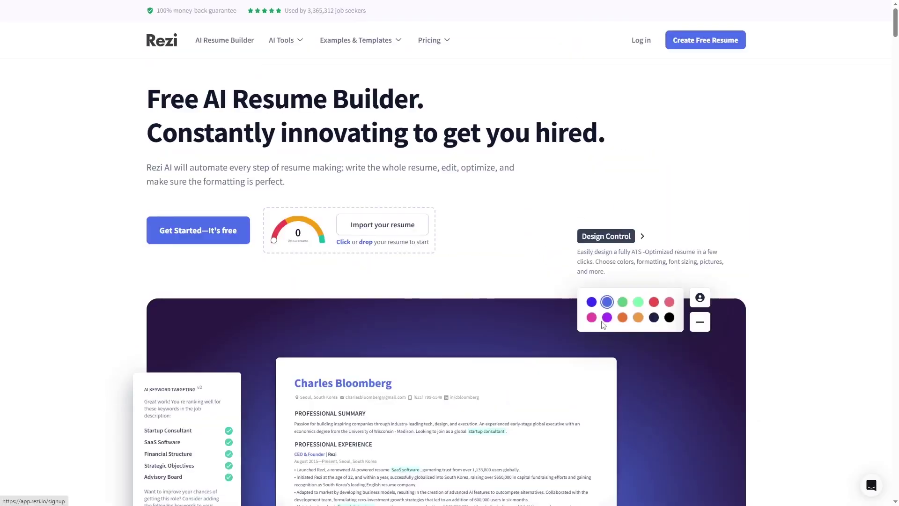
mouse_move(302, 45)
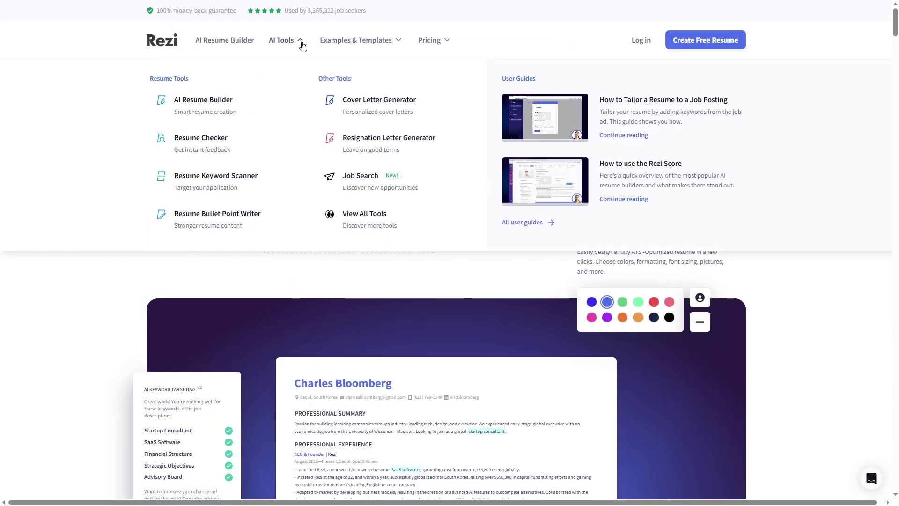
mouse_move(400, 45)
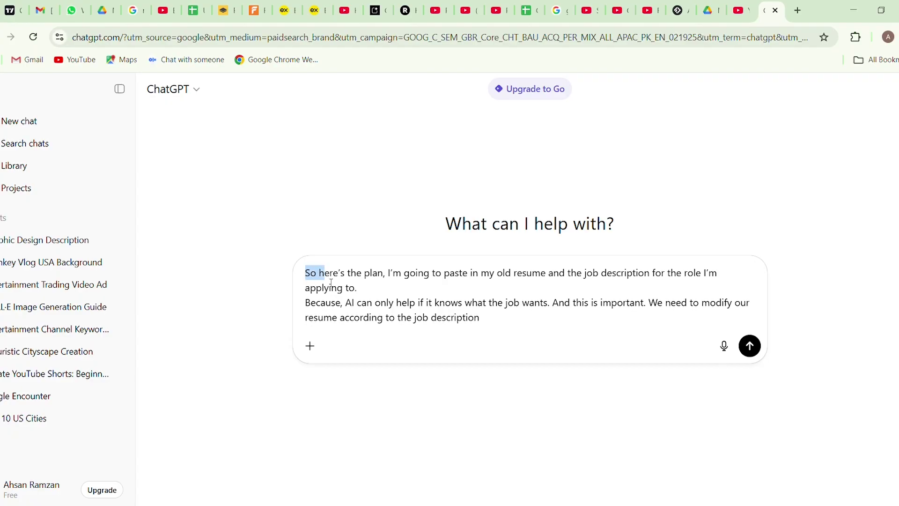
Step: Replace the old prompt text in the message box with the pasted three-line prompt
left_click_drag(377, 285, 402, 282)
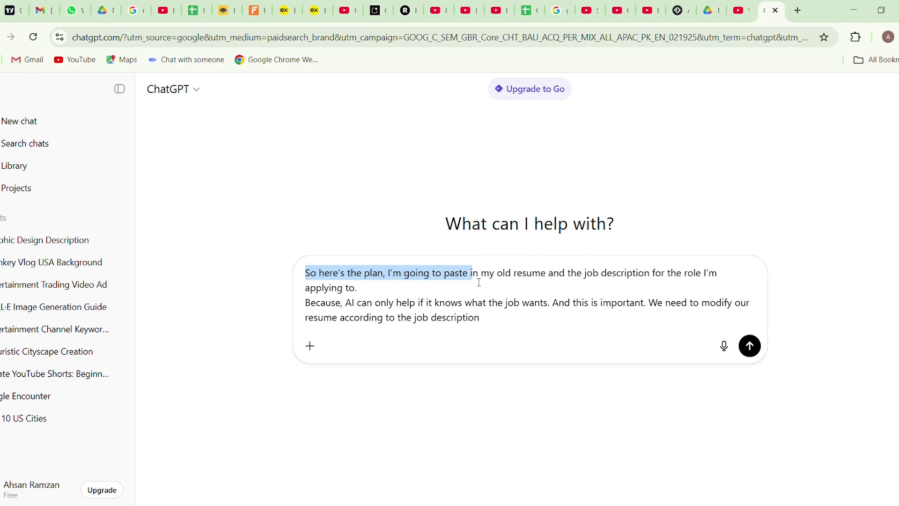
left_click_drag(510, 283, 553, 288)
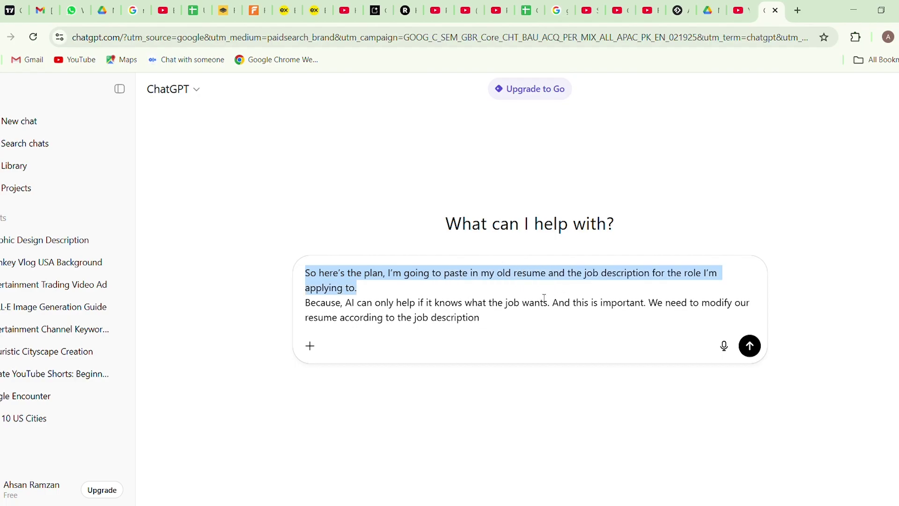
left_click_drag(366, 299, 349, 305)
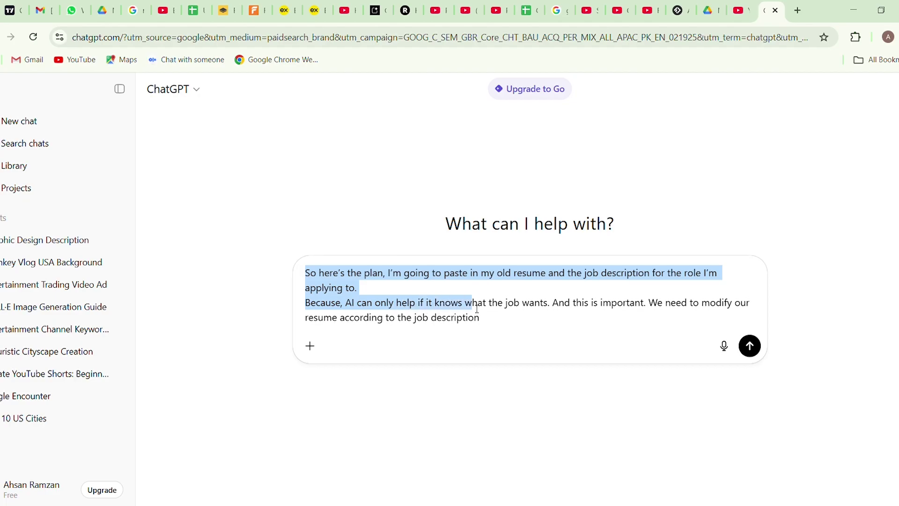
left_click_drag(477, 308, 641, 316)
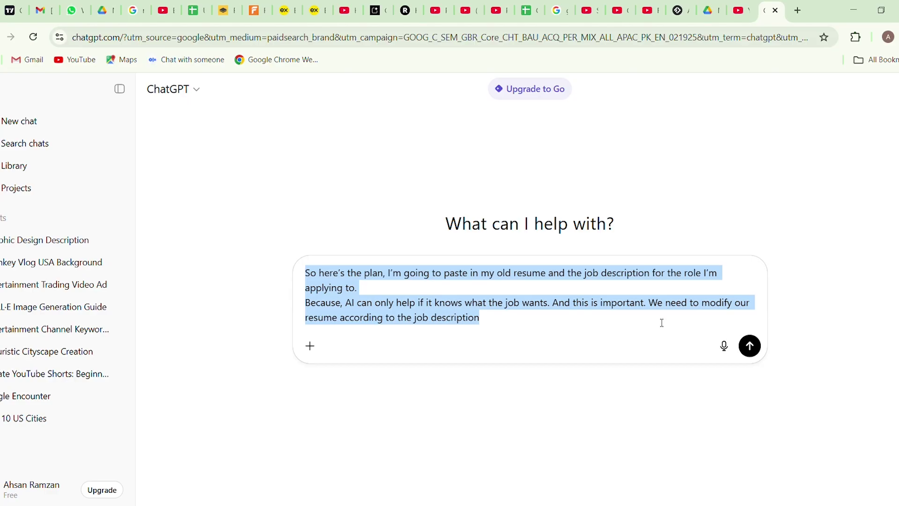
key("BackSpace")
key("ctrl+v")
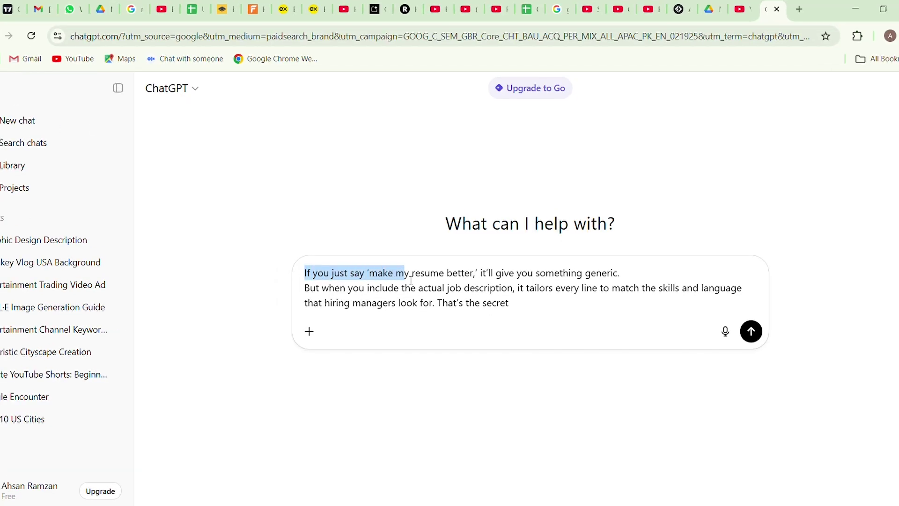
Step: Select the new prompt's lines and type 'or yourself' in their place
left_click_drag(412, 280, 624, 279)
left_click_drag(305, 291, 747, 296)
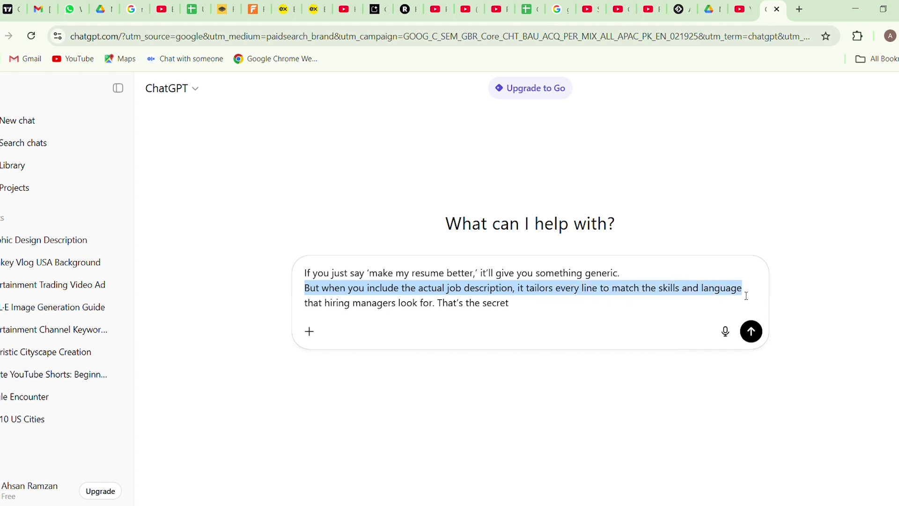
left_click_drag(311, 309, 543, 300)
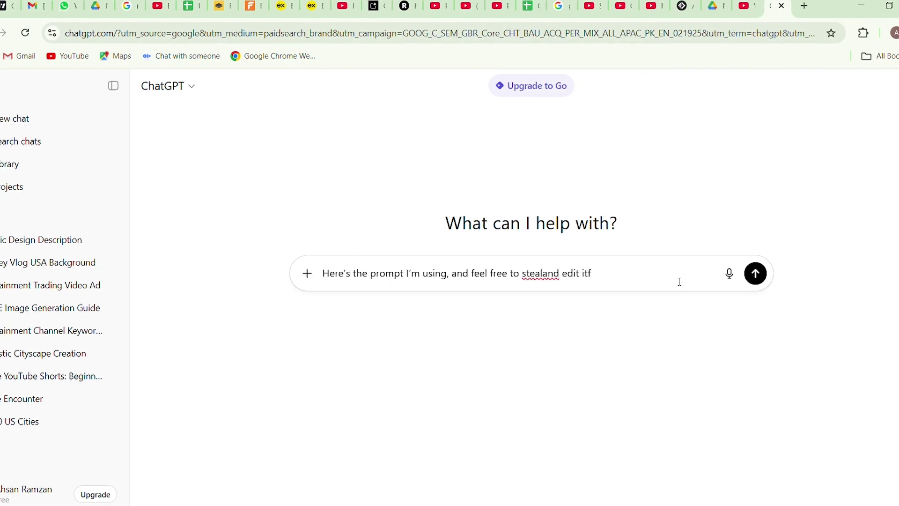
type("or yourself")
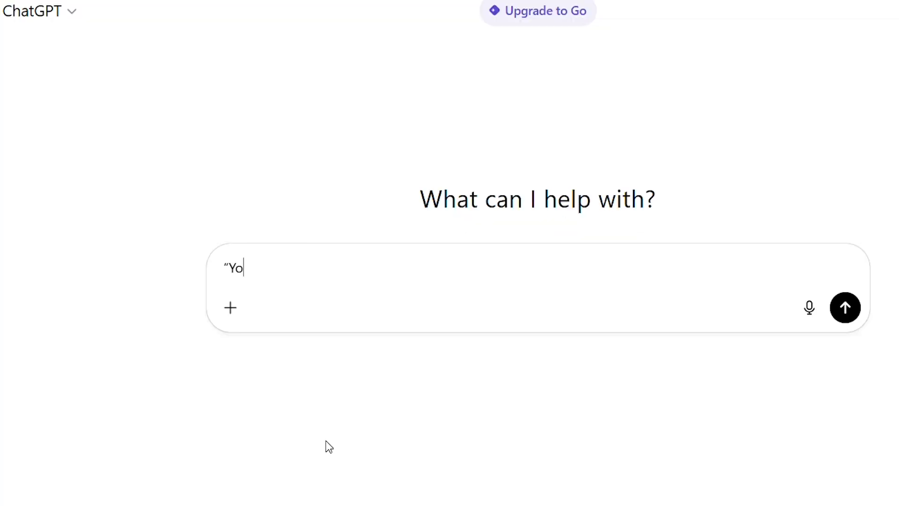
Step: Type the resume-writer prompt with the quoted job description and the rewrite and focus instructions
type("esume writer. I ne")
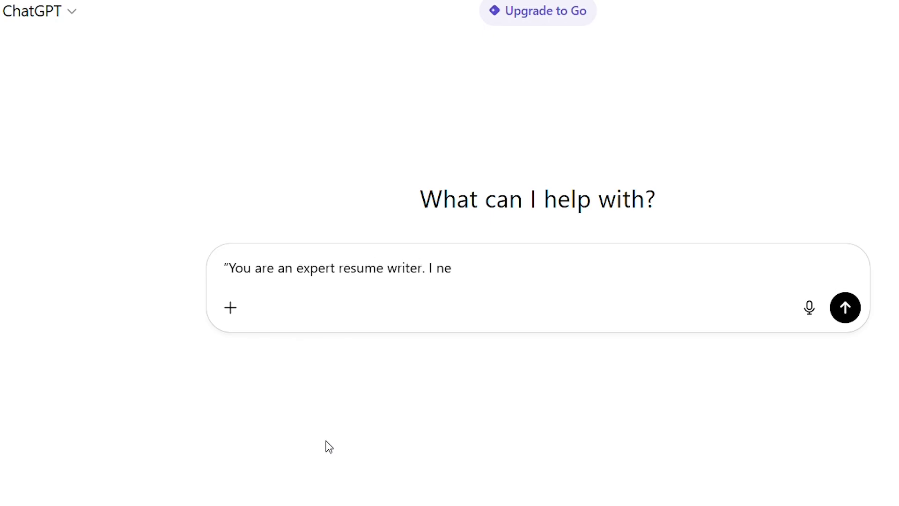
type("ed a streamlined CV that emphasizes my ")
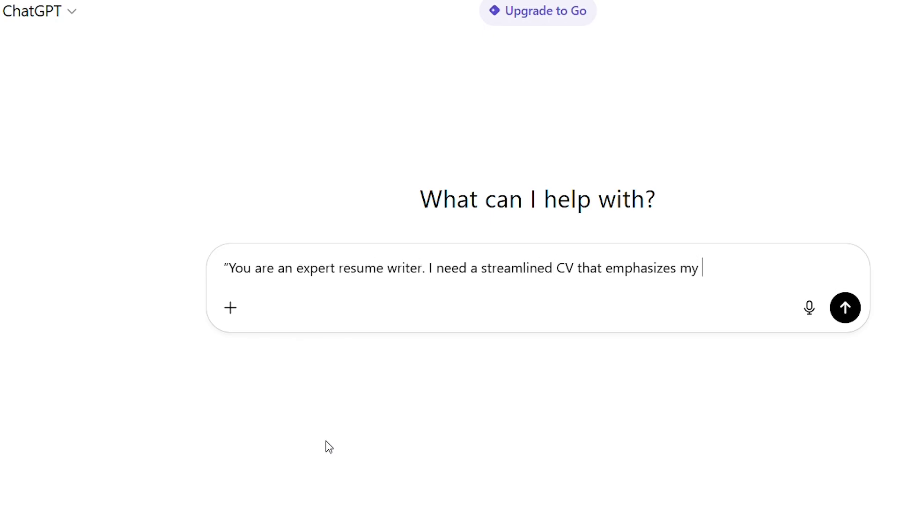
type("core skills in content strategy, social")
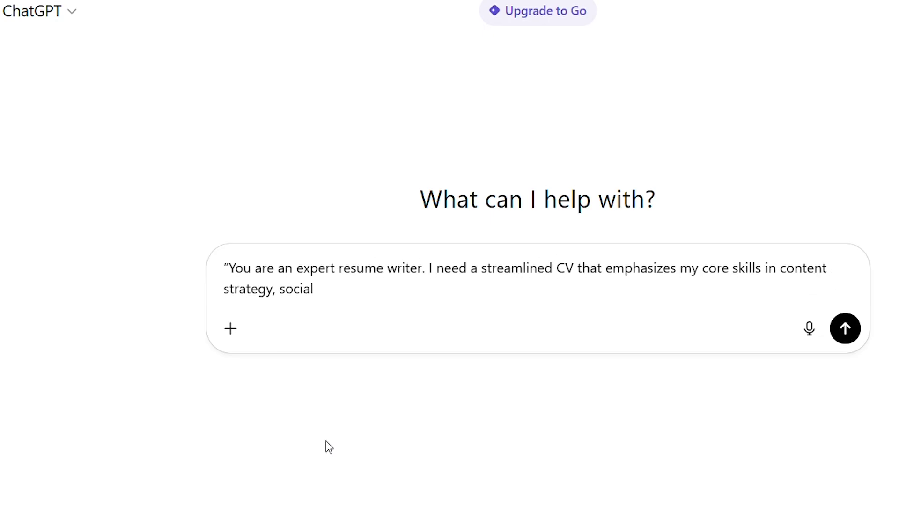
type(" media management, and analytics")
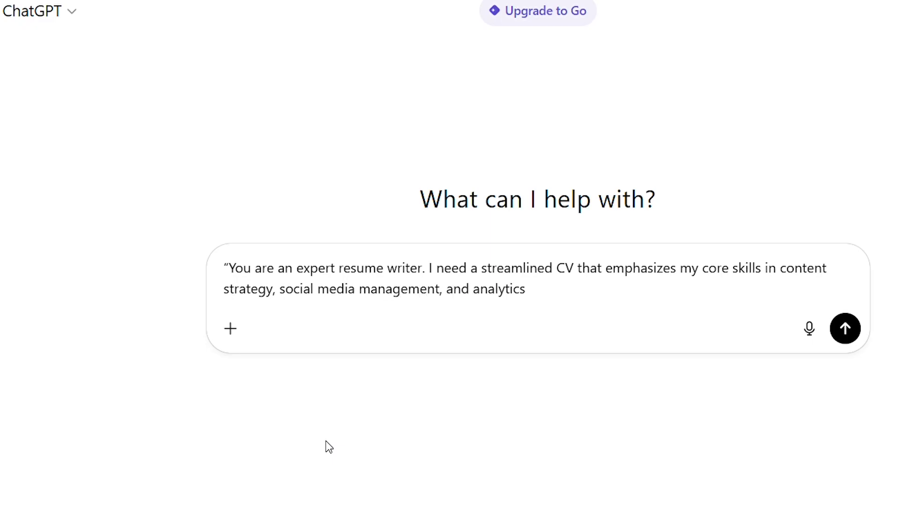
type(" for a Digital Marketing")
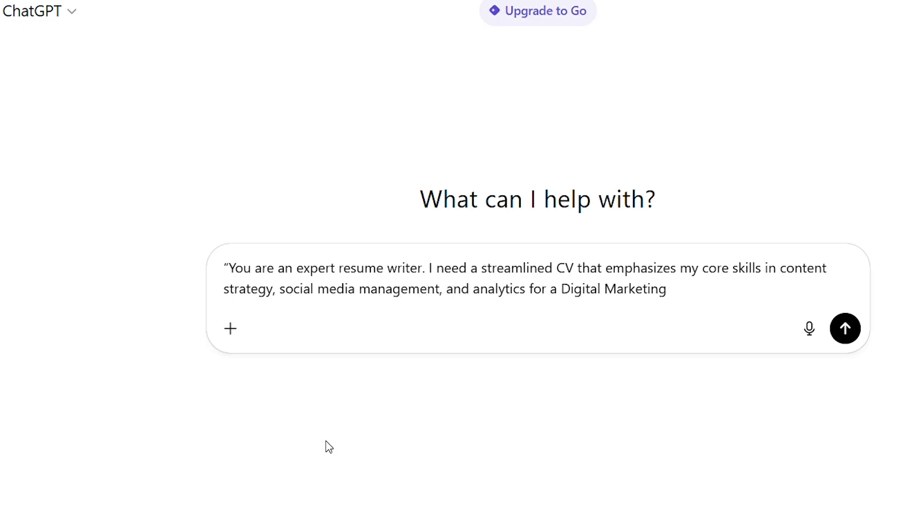
type(" Specialist role.")
key("shift+Return")
type("Here’s t")
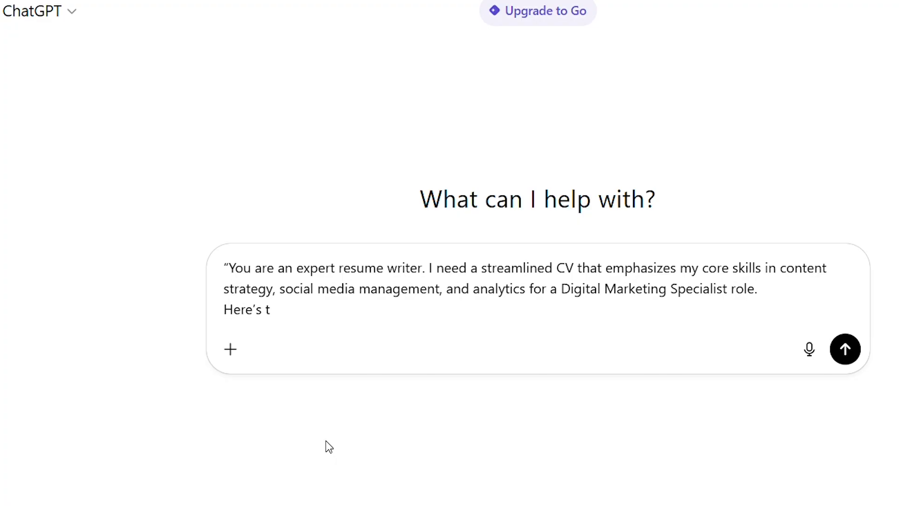
type("he job description:")
key("shift+Return")
type("‘We’r")
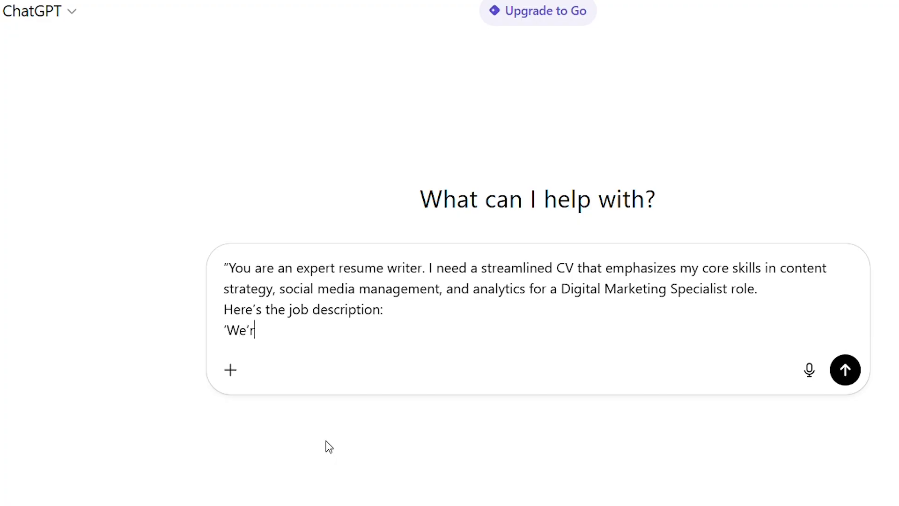
type("e looking for a creative digital market")
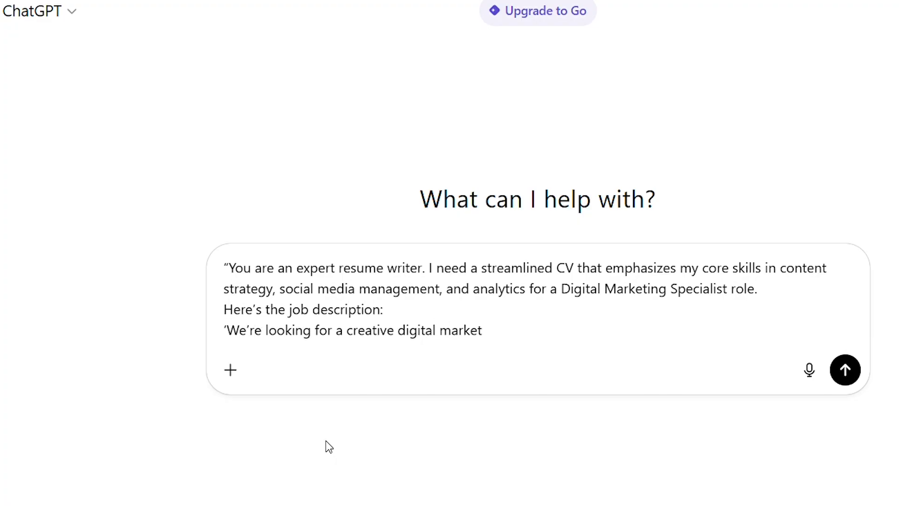
type("er who can plan campaigns, track perform")
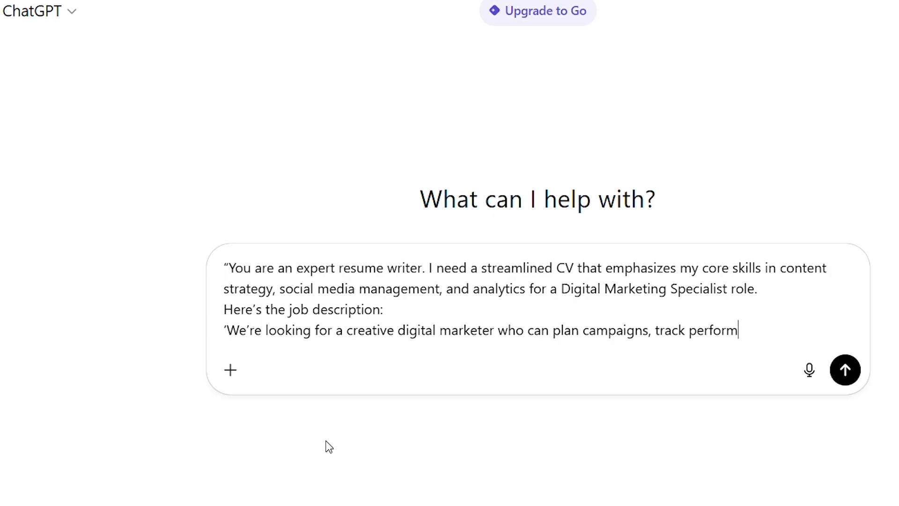
type("ance, optimize social content, and manage brand presence across multiple platforms.’")
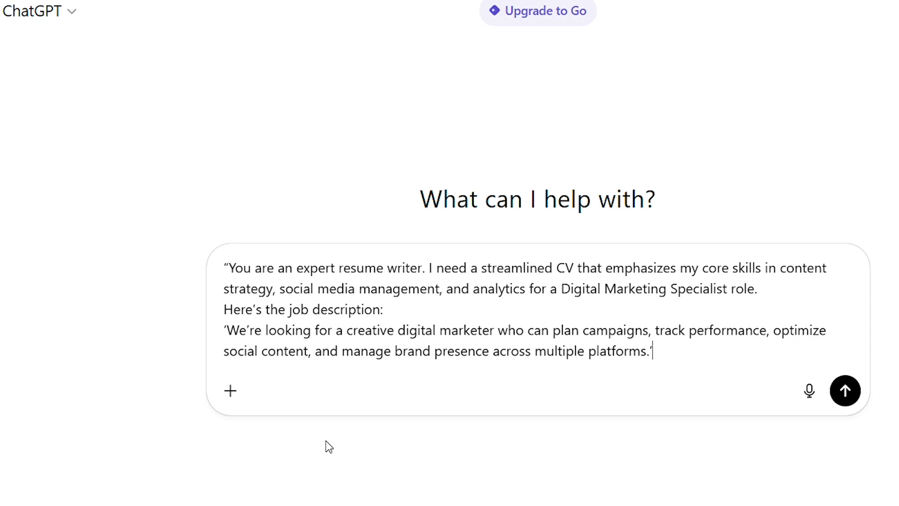
key("shift+Return")
type("Rewrit")
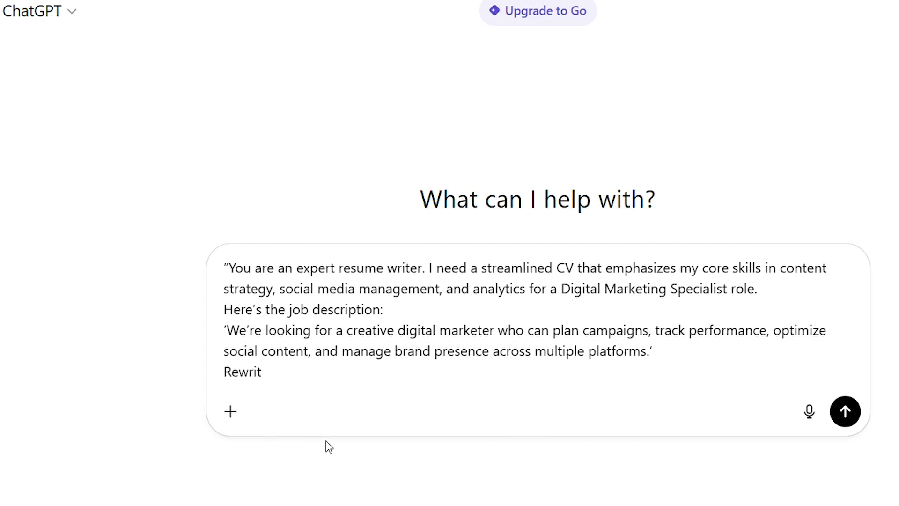
type("e my resume to highlight my education, e")
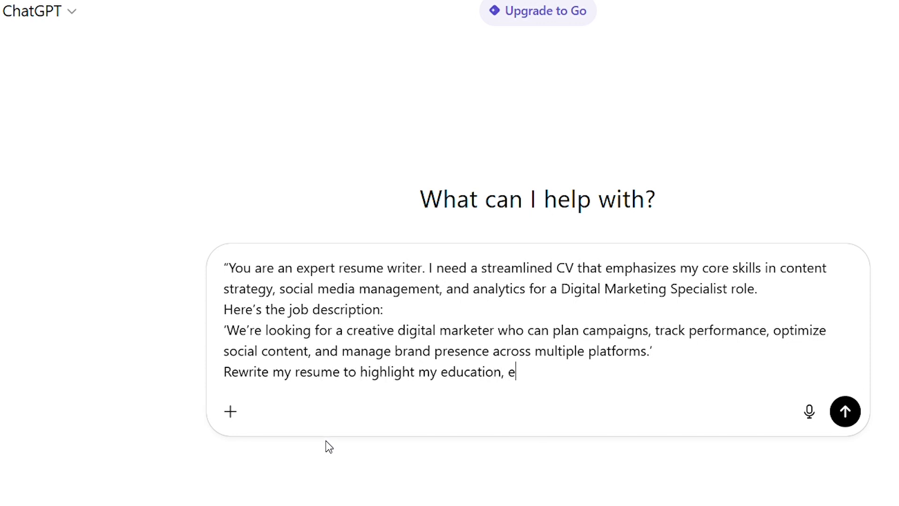
type("xperience, and achievements in the context of this role.")
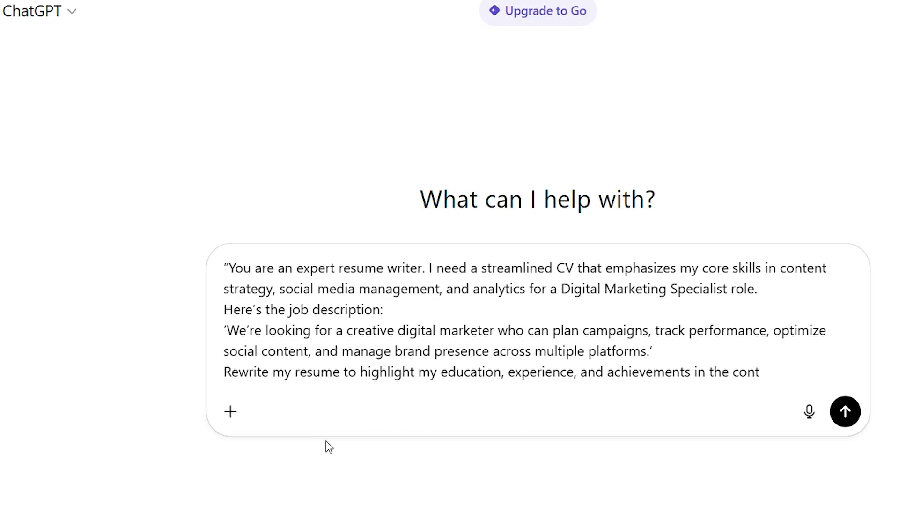
key("shift+Return")
type("Focus on my top 2–3")
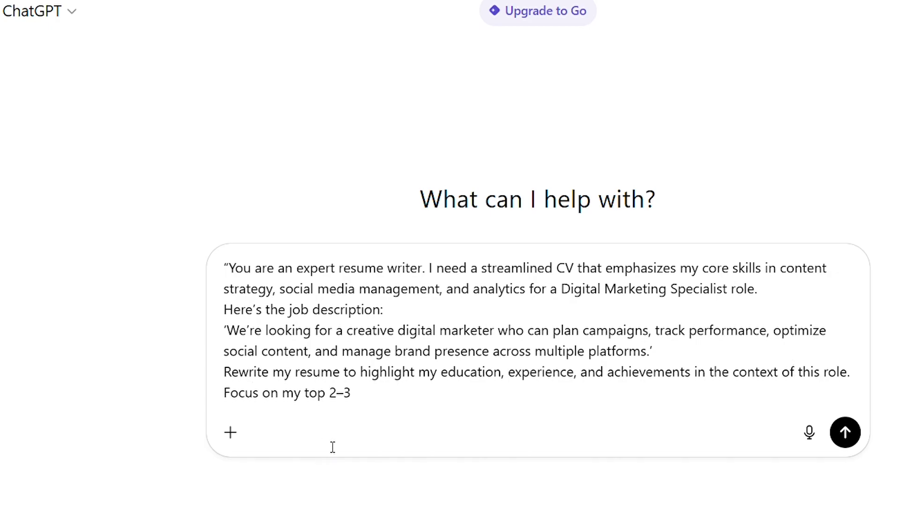
type(" accomplishments and make it sound clear")
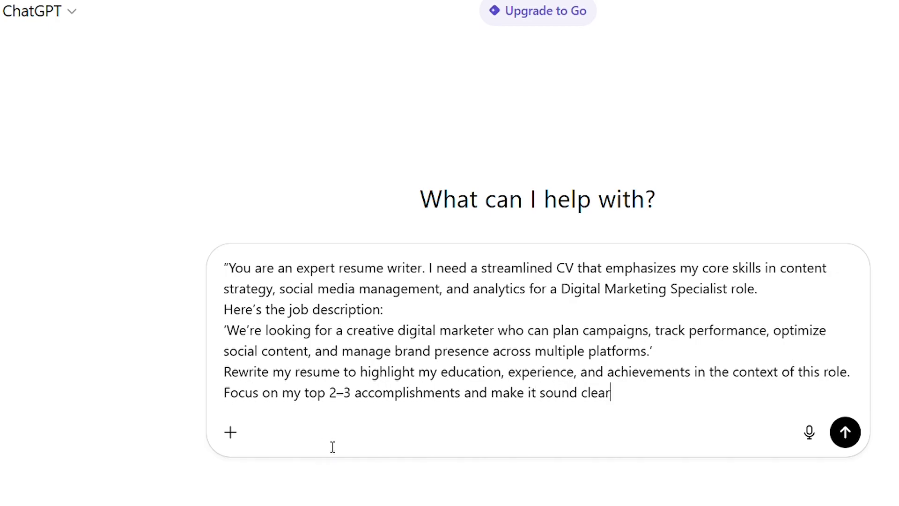
type(", modern, and confident.”")
Step: Add 'This prompt does three important things:' followed by the three numbered explanation points
key("shift+Return")
type("This pro")
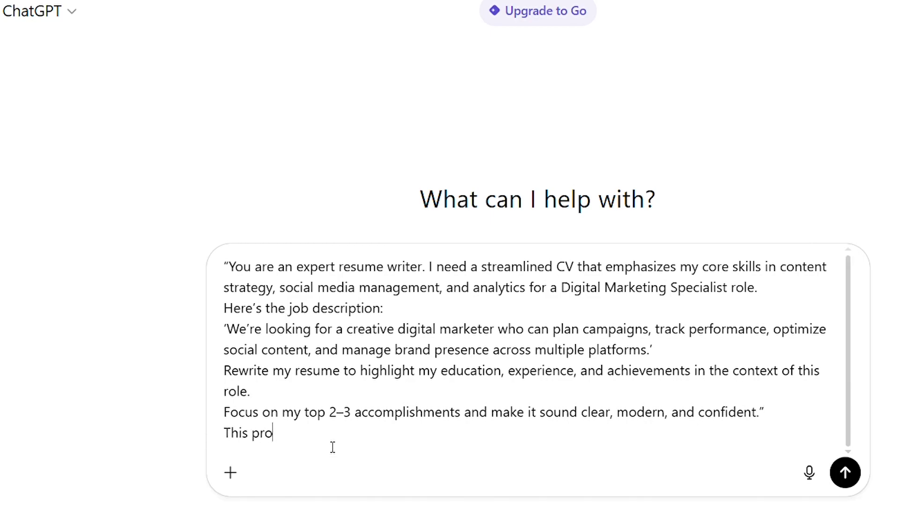
type("mpt does three important things")
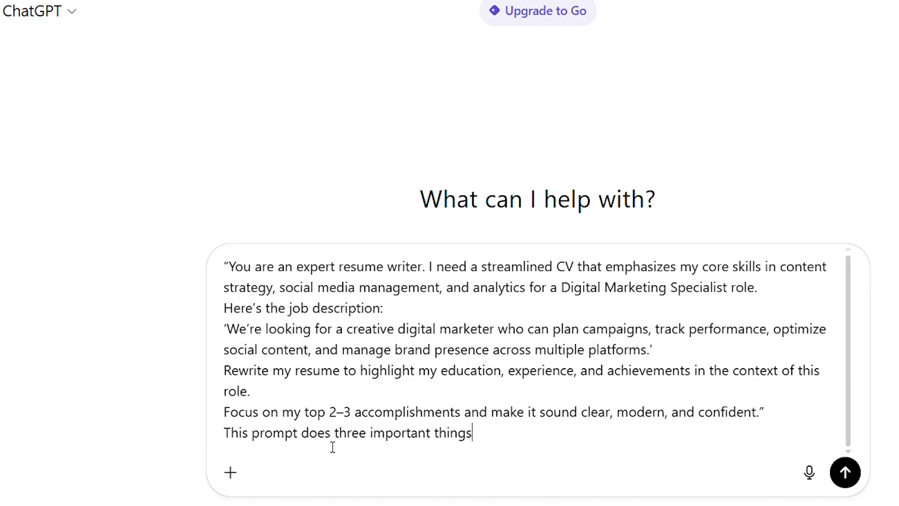
type(":")
key("shift+Return")
type("Number one, it gives ChatGPT your skill focus.")
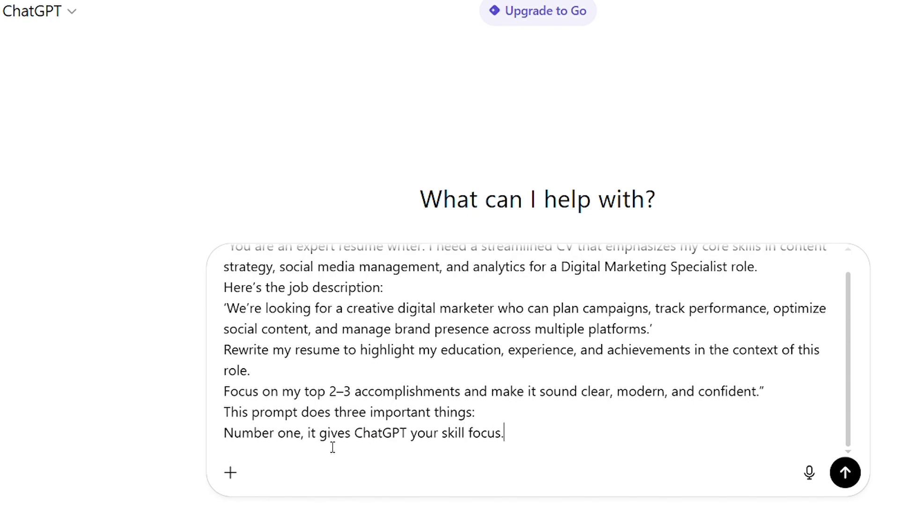
key("shift+Return")
type("Number two, it")
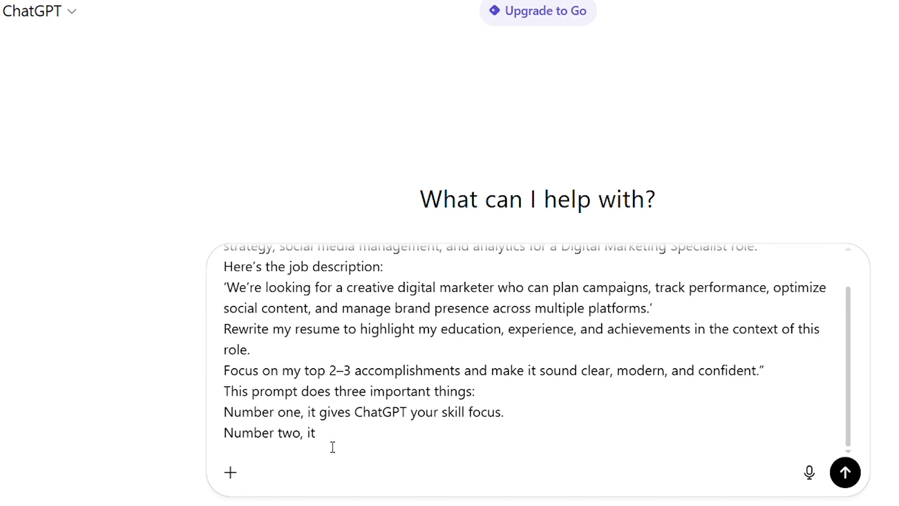
type(" tells it what industry or job you’")
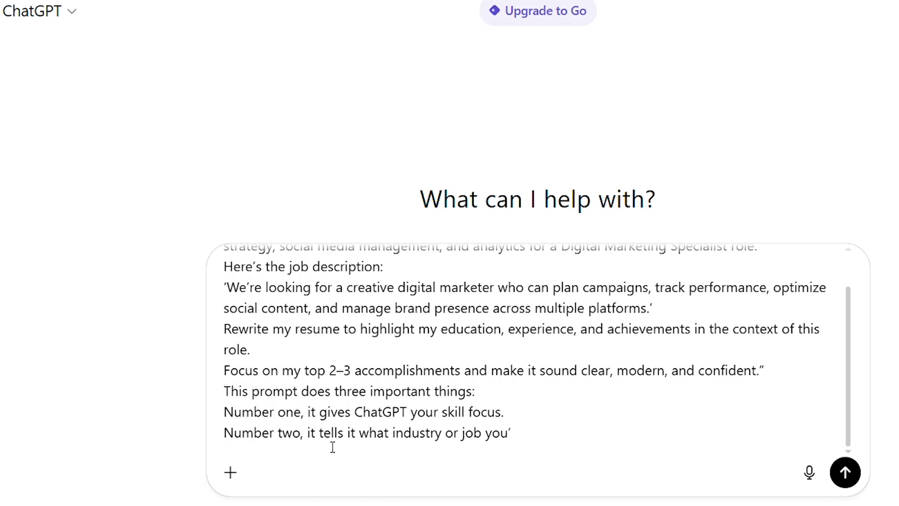
type("re targeting.")
key("shift+Return")
type("And number three, it")
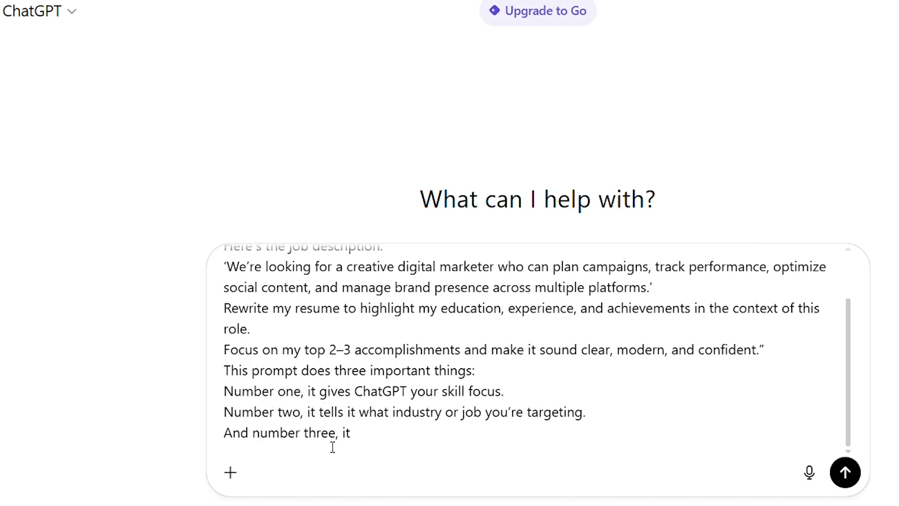
type(" tells it to prioritize your top achievements, not just copy everything")
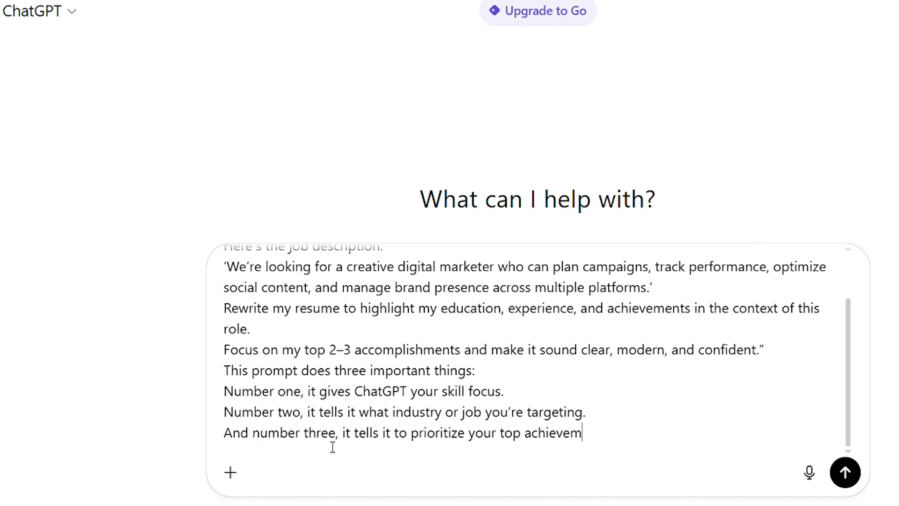
type(" word for word")
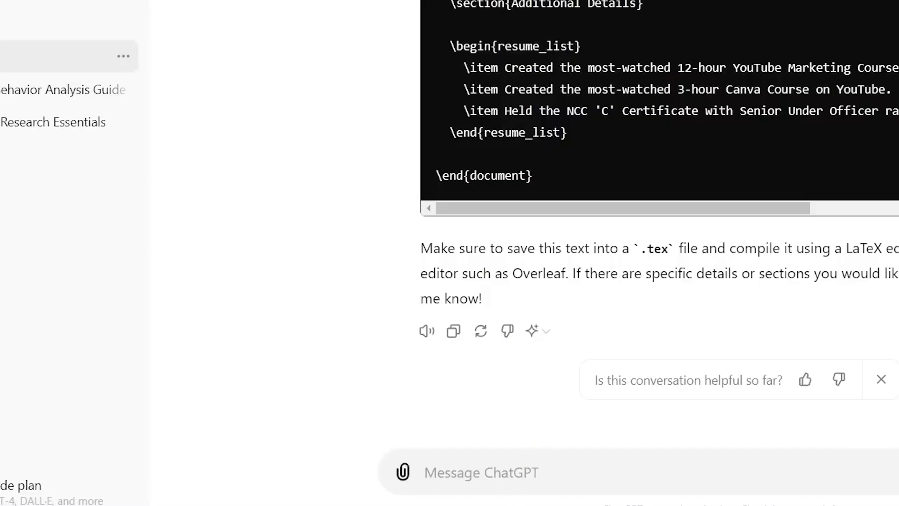
Step: Send 'skill section is not in the margin', then submit the Web Designer CV request and review the reply
type("skill section is not in the margin")
key("Return")
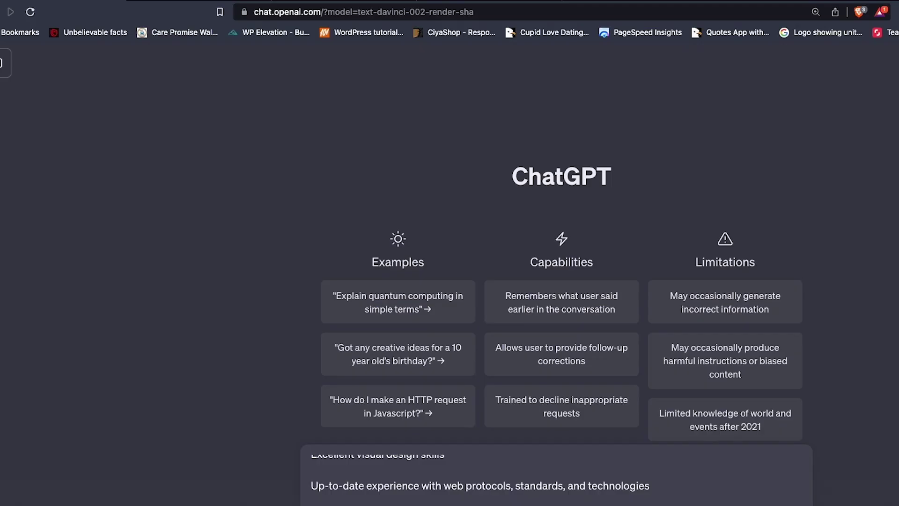
key("Return")
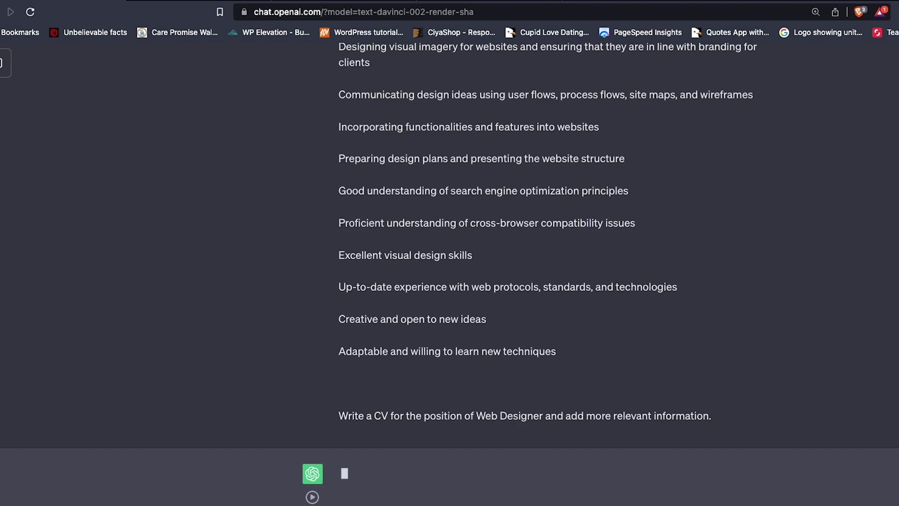
scroll(311, 70, "up", 8)
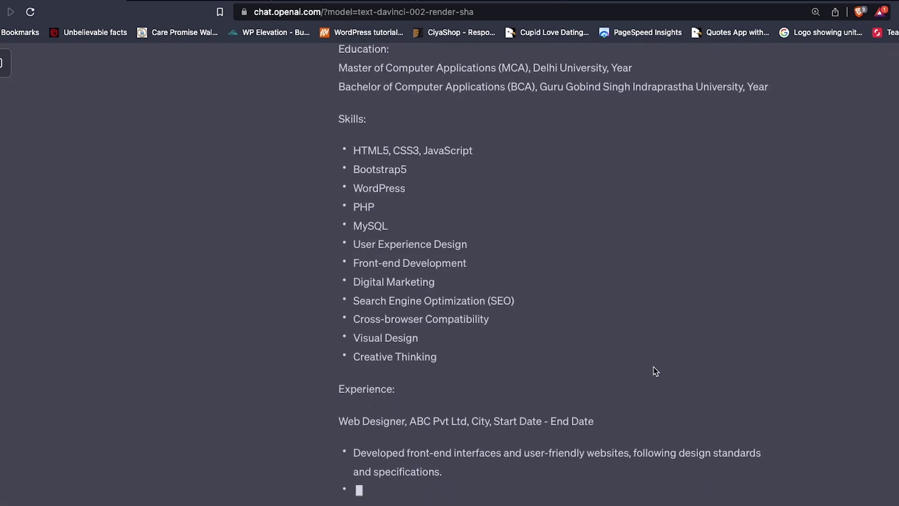
scroll(656, 371, "up", 7)
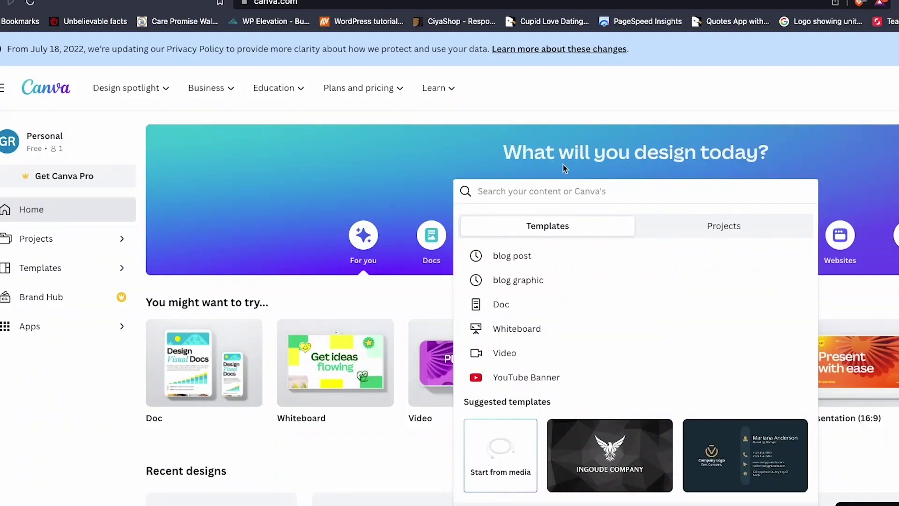
Step: Search Canva for 'resume' and open the Black White Minimalist CV Resume template for editing
type("r")
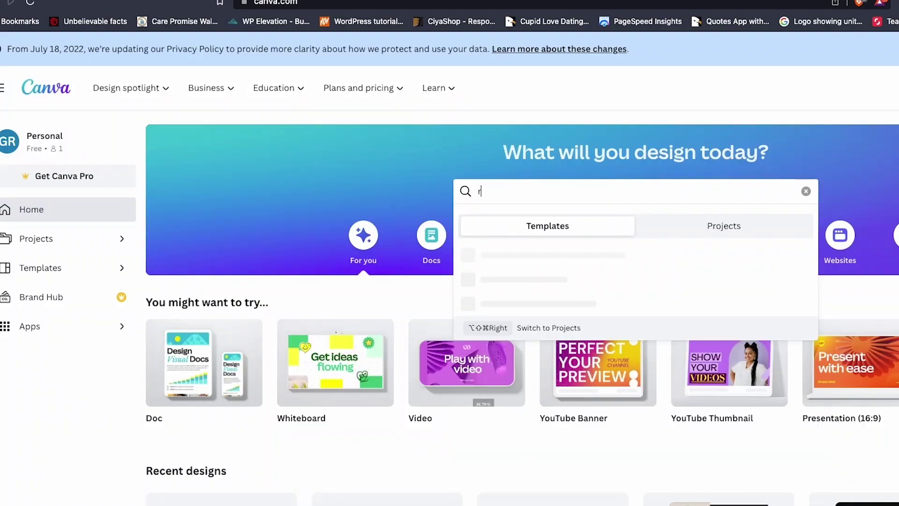
type("esume")
key("Return")
scroll(515, 287, "down", 3)
scroll(515, 287, "down", 10)
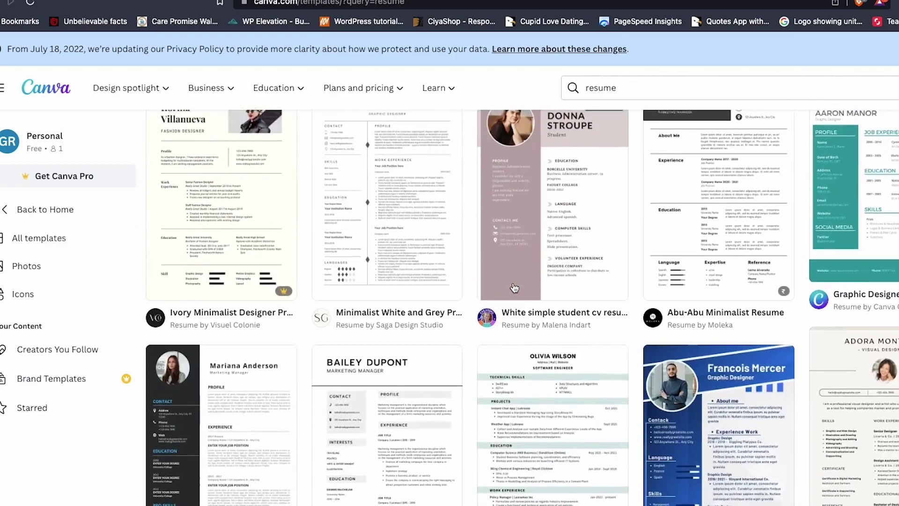
scroll(514, 287, "down", 5)
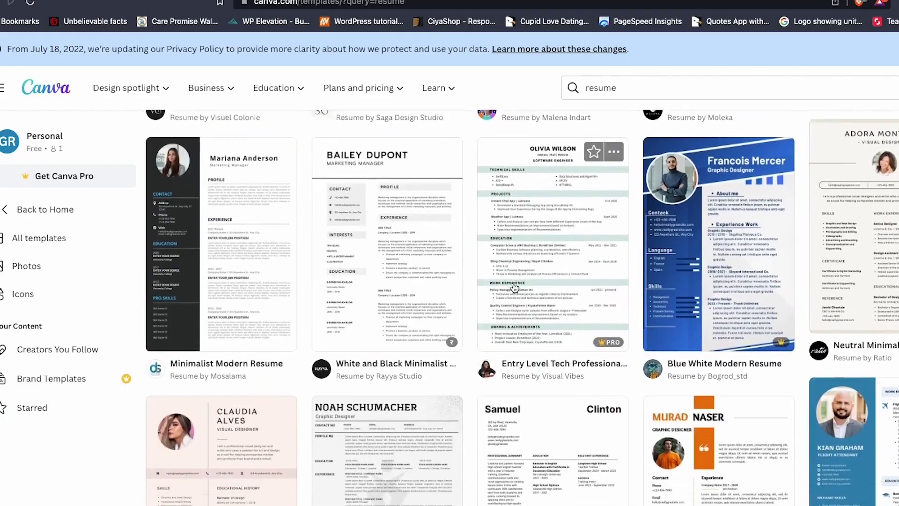
scroll(514, 287, "up", 15)
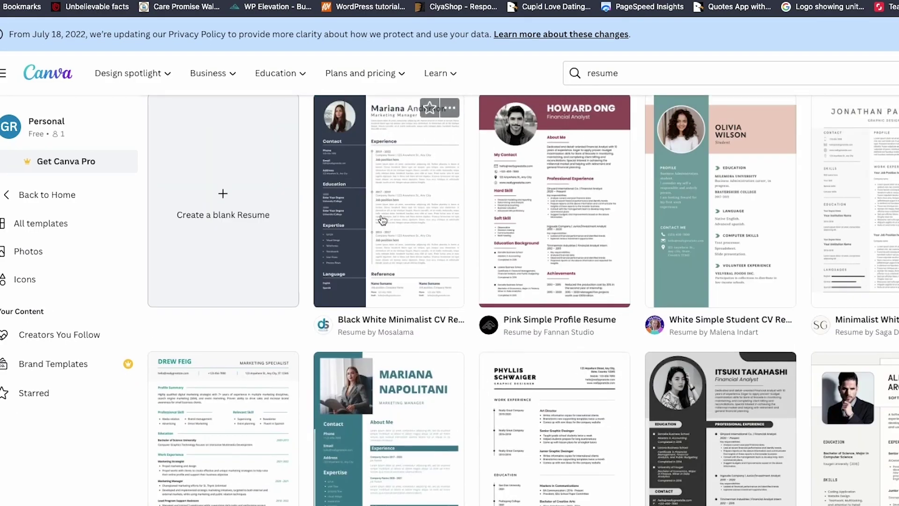
left_click(384, 221)
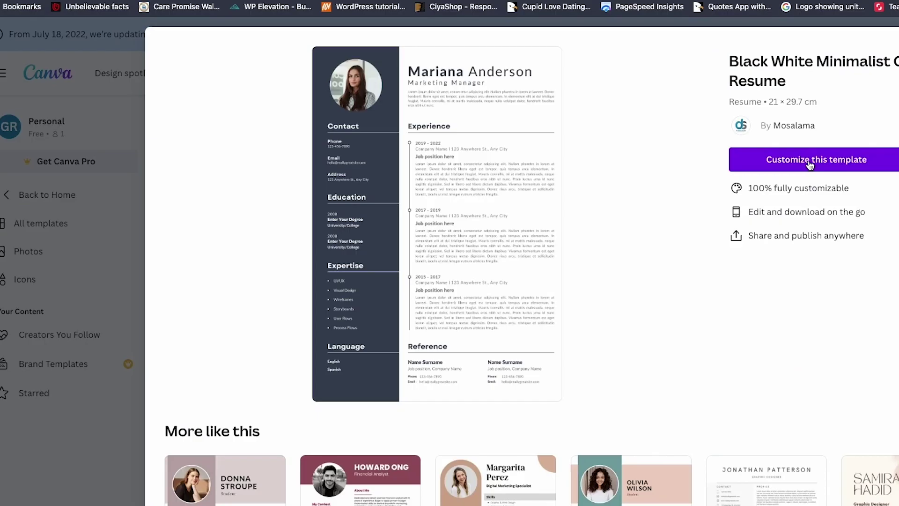
left_click(810, 163)
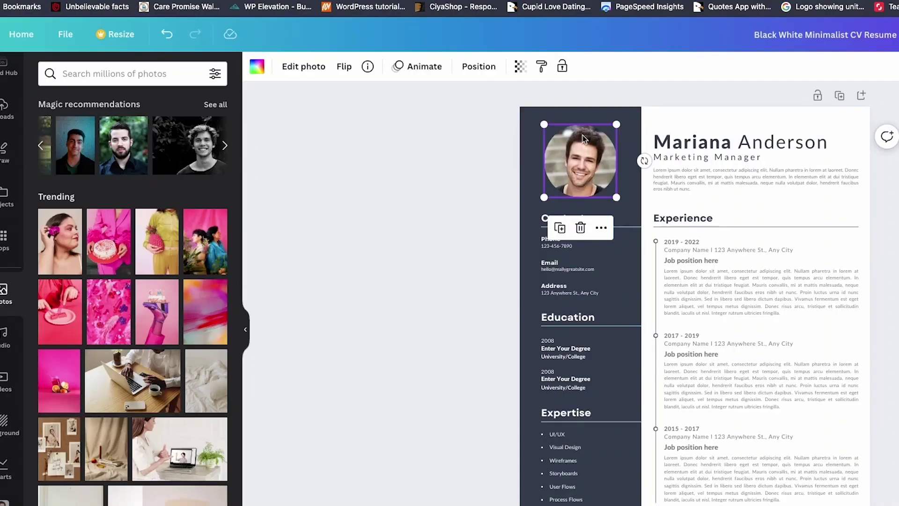
Step: Replace the header's first name with the new applicant's, and retype Marketing Manager as Web Designer
double_click(730, 144)
left_click_drag(732, 142, 654, 140)
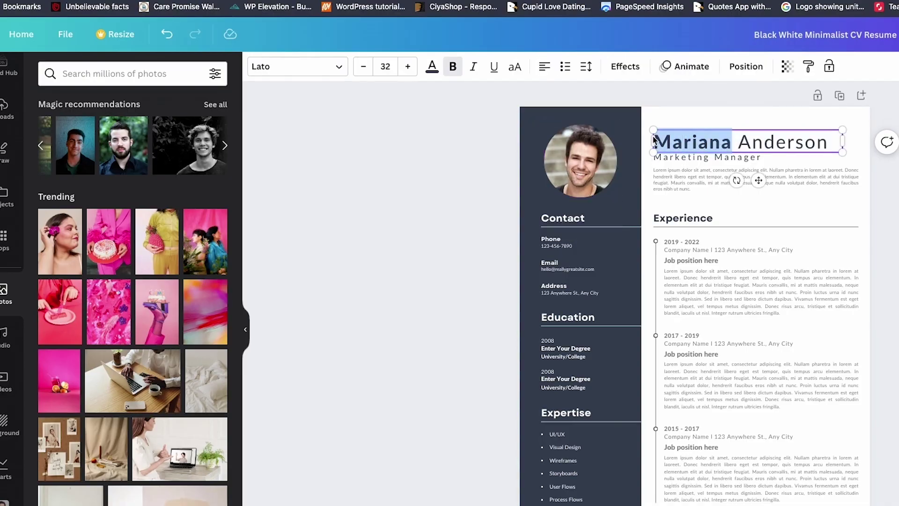
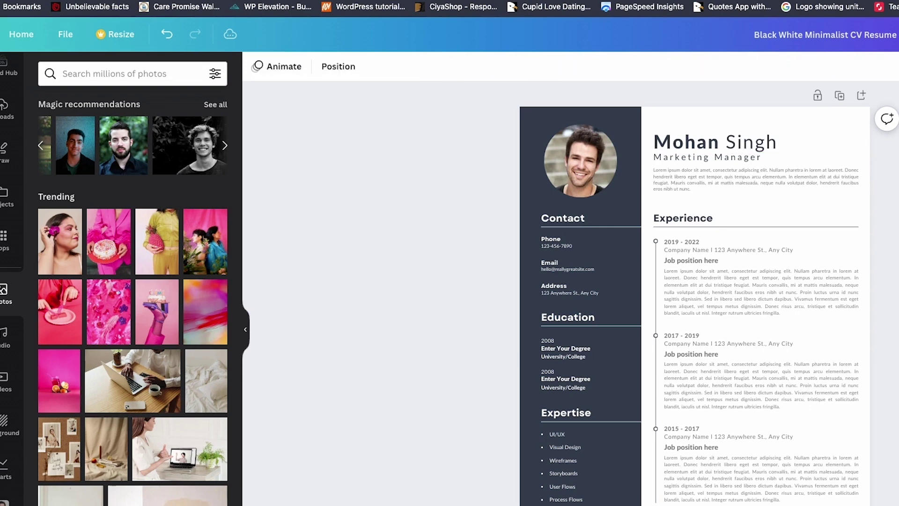
double_click(734, 159)
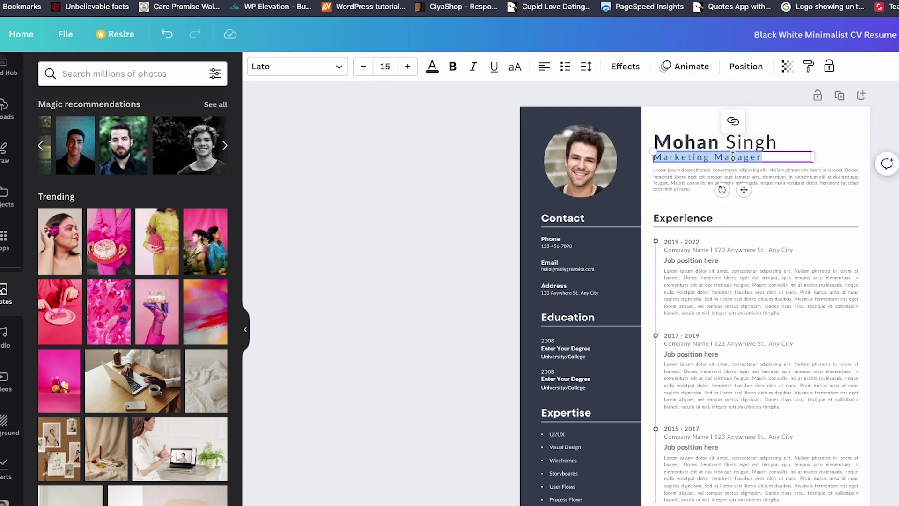
type("Web Designer")
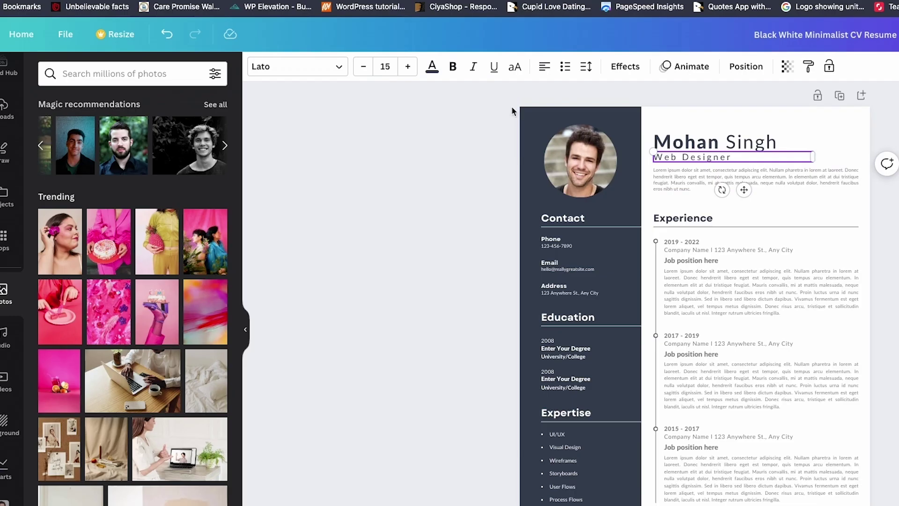
Step: Replace the Lorem summary with the pasted ChatGPT Web Designer summary
scroll(704, 177, "up", 10)
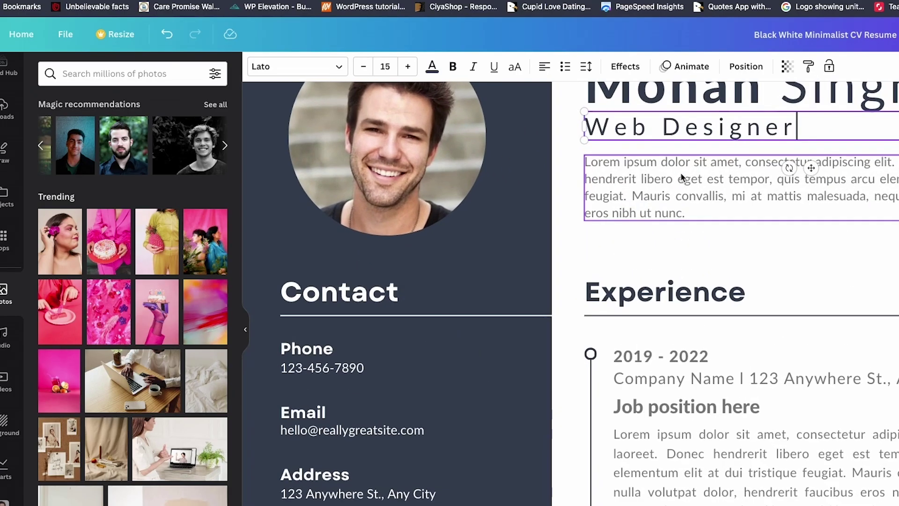
double_click(681, 173)
key("ctrl+a")
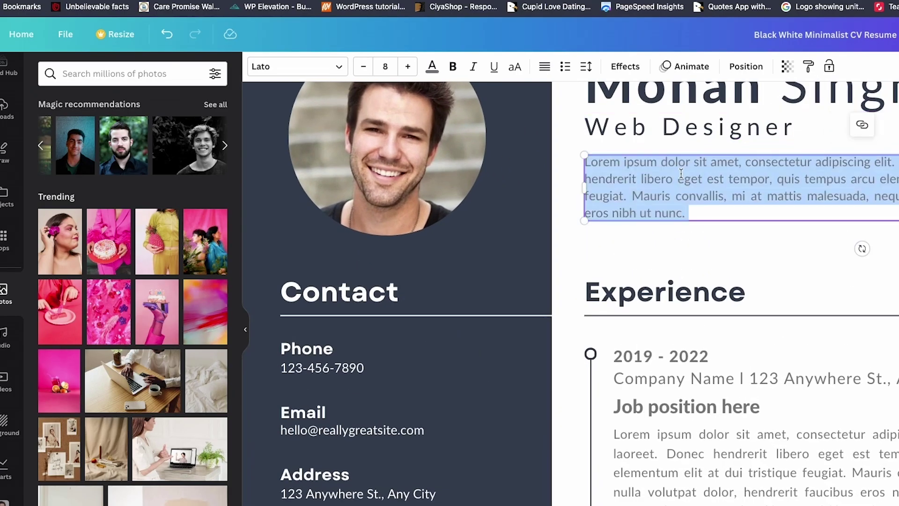
key("ctrl+v")
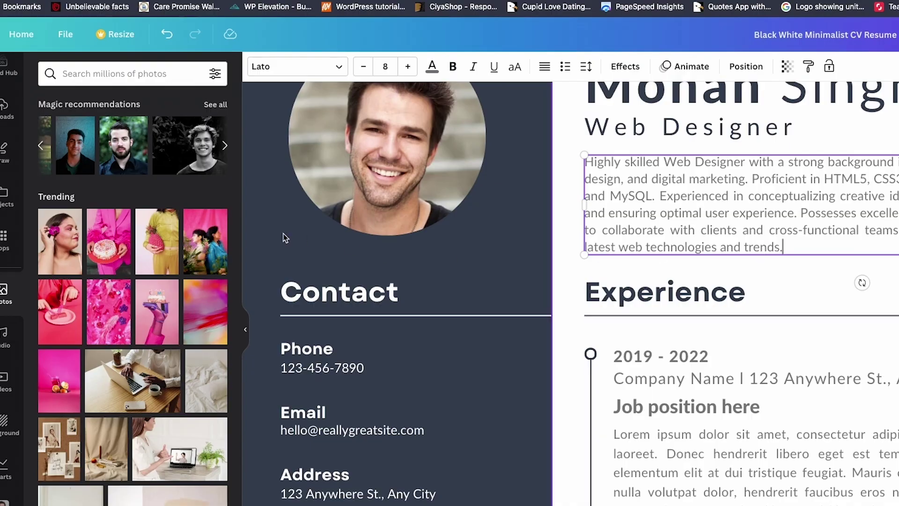
Step: Delete the placeholder phone number under Contact and enter the candidate's new number
scroll(356, 248, "down", 5)
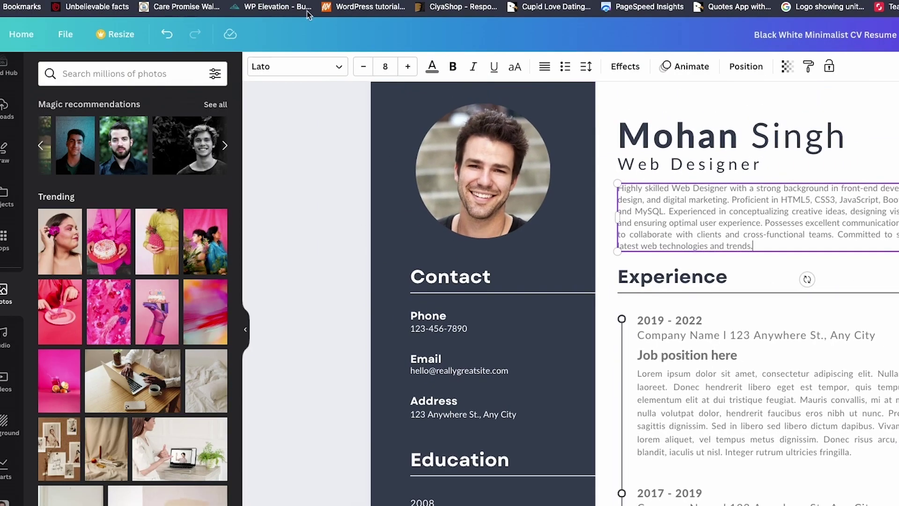
scroll(470, 282, "down", 2)
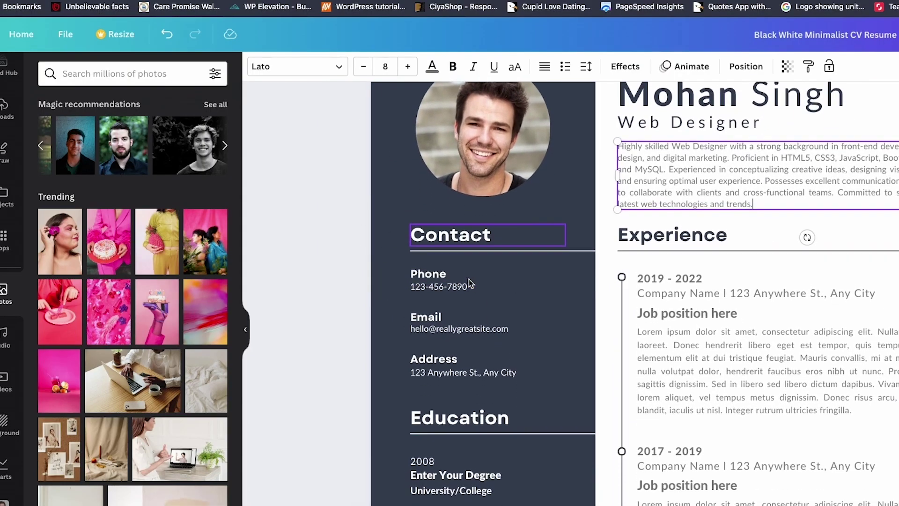
scroll(470, 283, "down", 1)
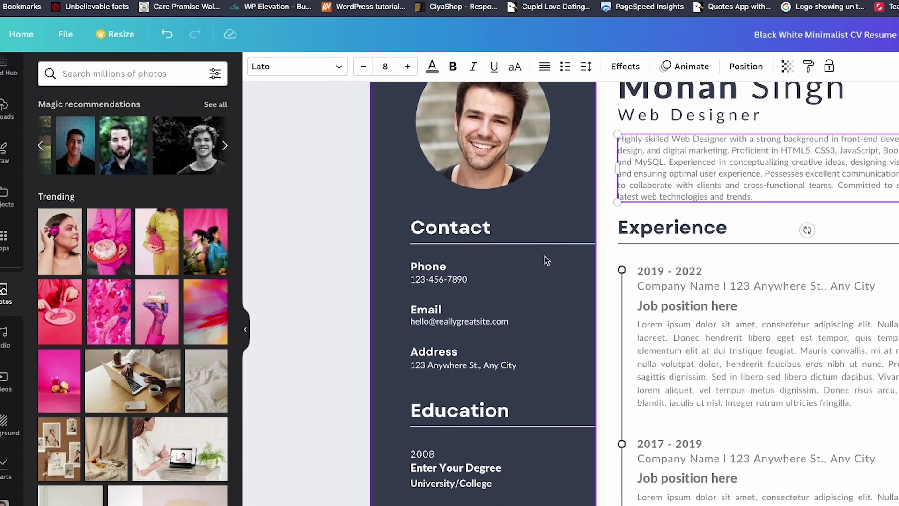
double_click(445, 278)
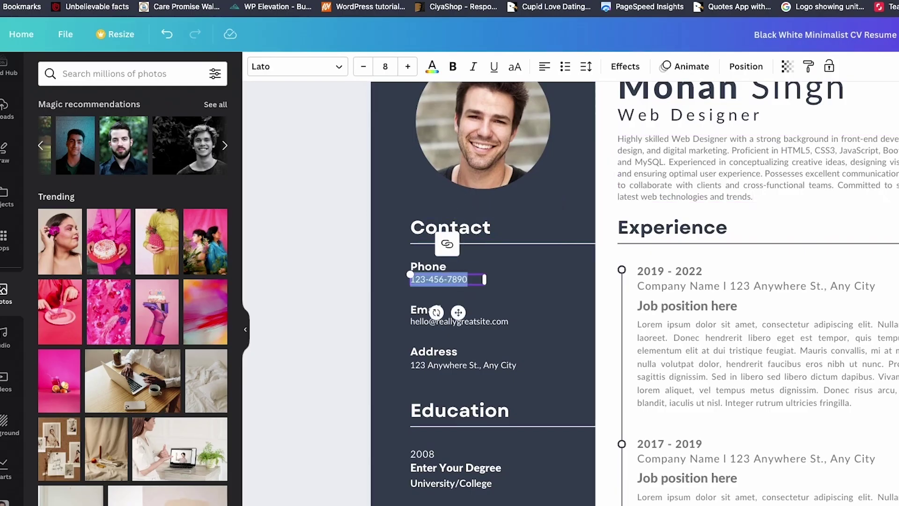
key("BackSpace")
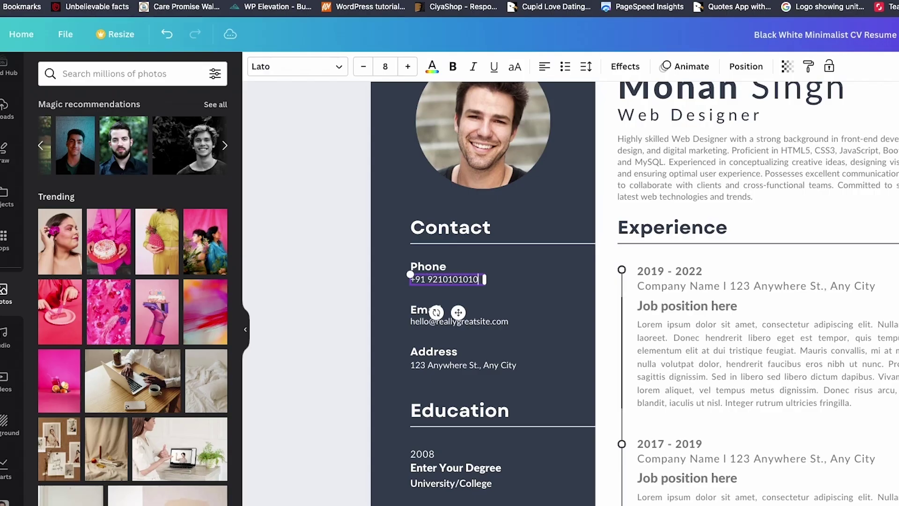
left_click(454, 322)
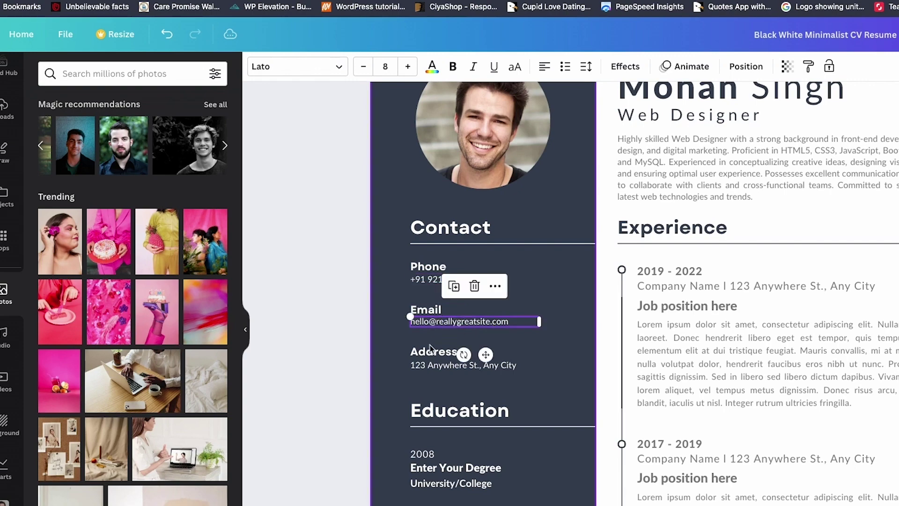
scroll(445, 337, "down", 3)
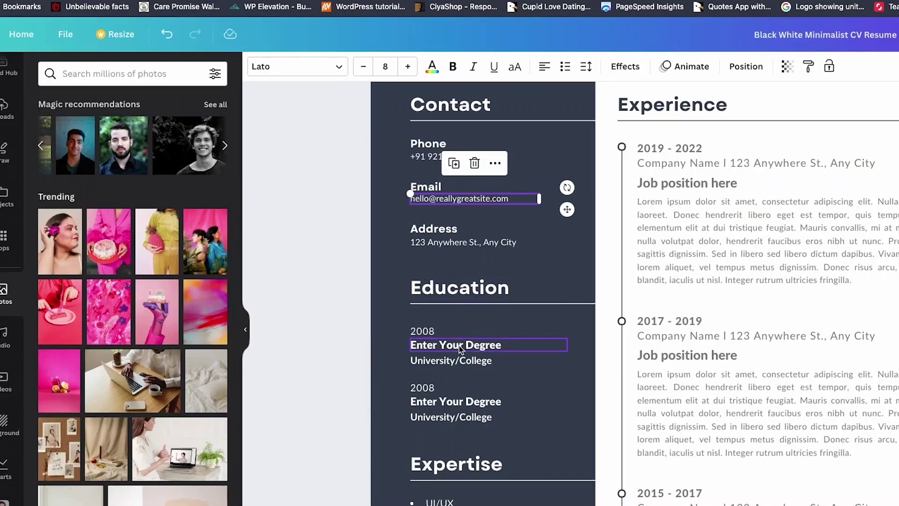
Step: Change the first education year to 2017 and paste the MCA degree from ChatGPT over the placeholder
double_click(422, 330)
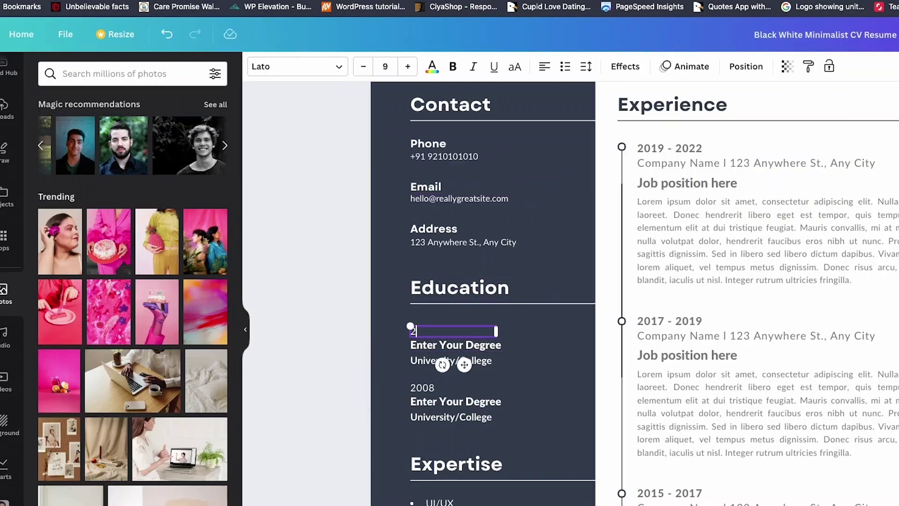
type("2017")
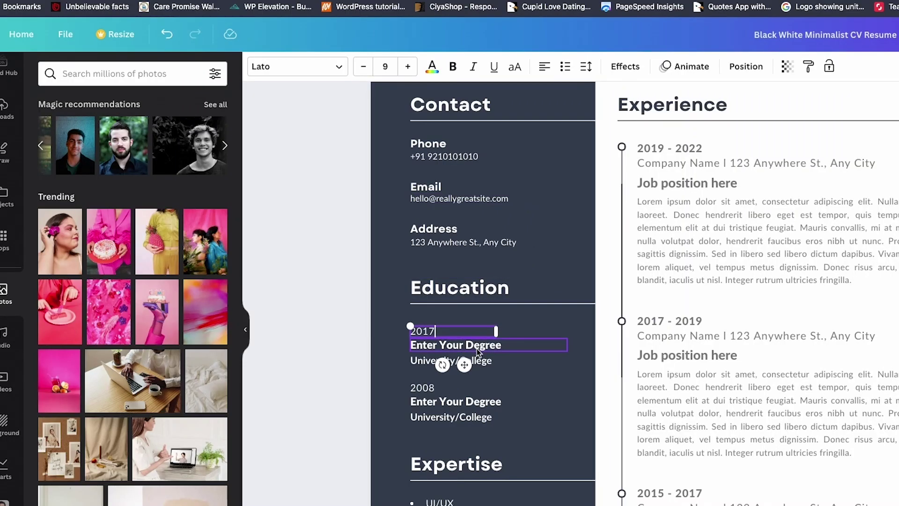
double_click(478, 346)
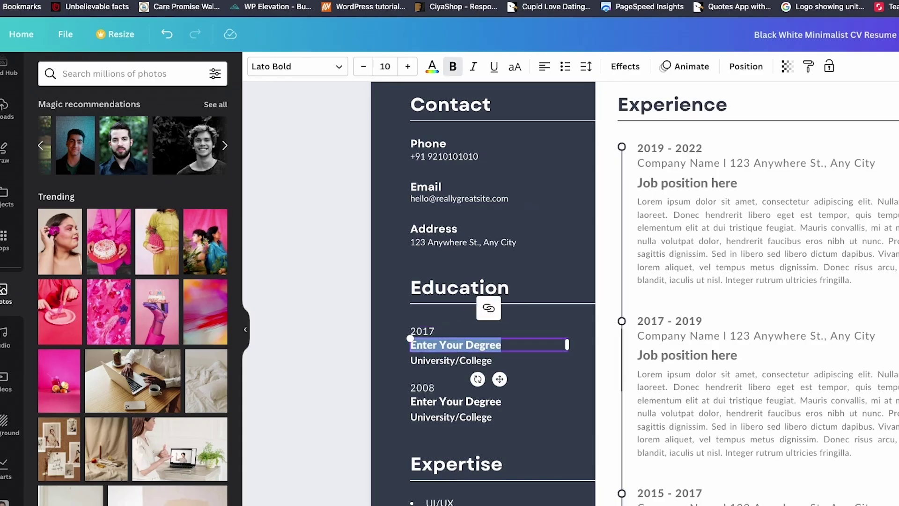
key("ctrl+Tab")
left_click(494, 99)
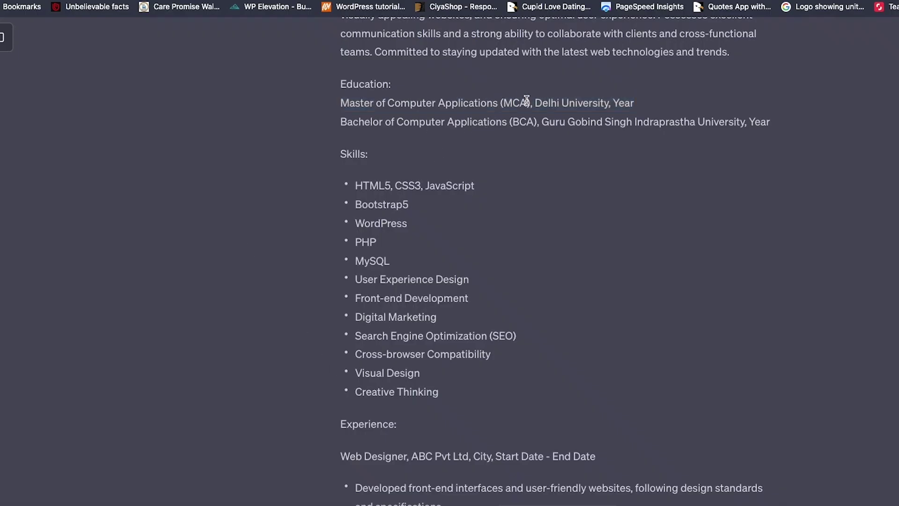
left_click_drag(530, 99, 458, 94)
key("ctrl+c")
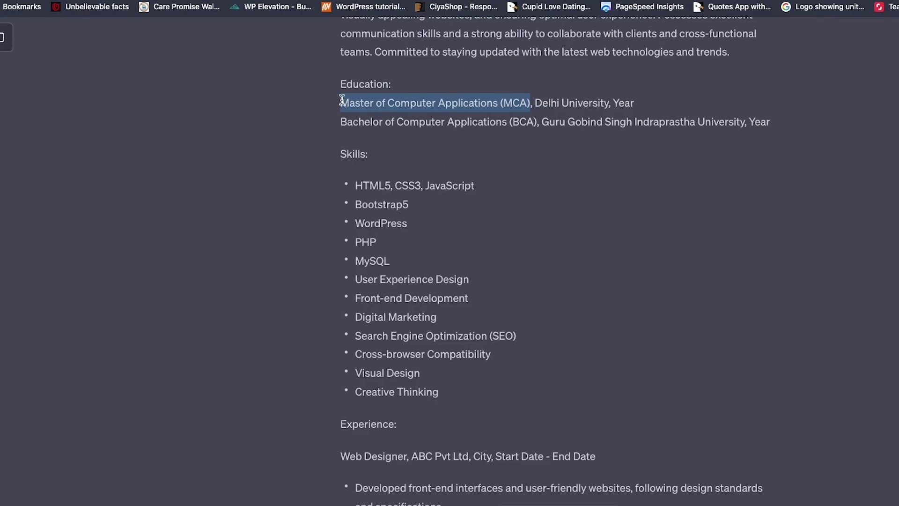
key("ctrl+shift+Tab")
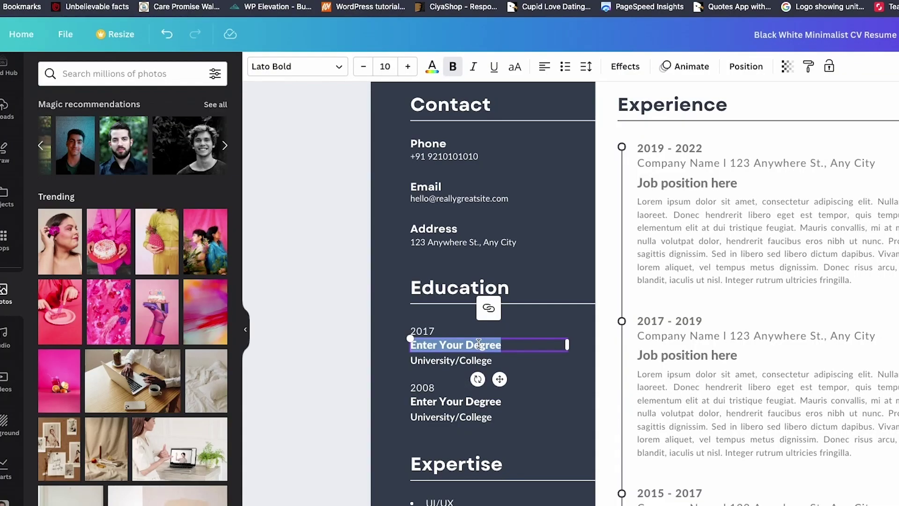
key("ctrl+v")
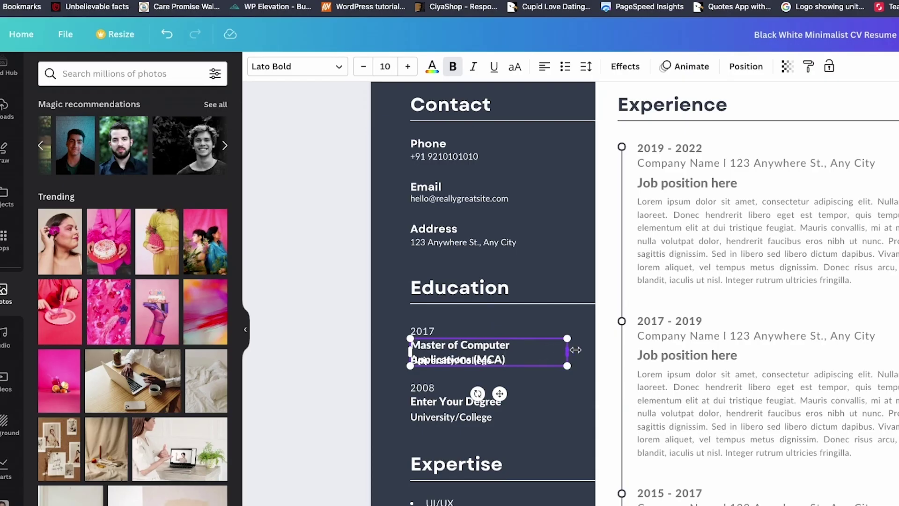
Step: Widen the MCA degree box and restack 2017, degree and University/College, moving the second entry lower
mouse_move(576, 350)
left_mouse_down()
mouse_move(600, 351)
mouse_move(591, 351)
left_mouse_up()
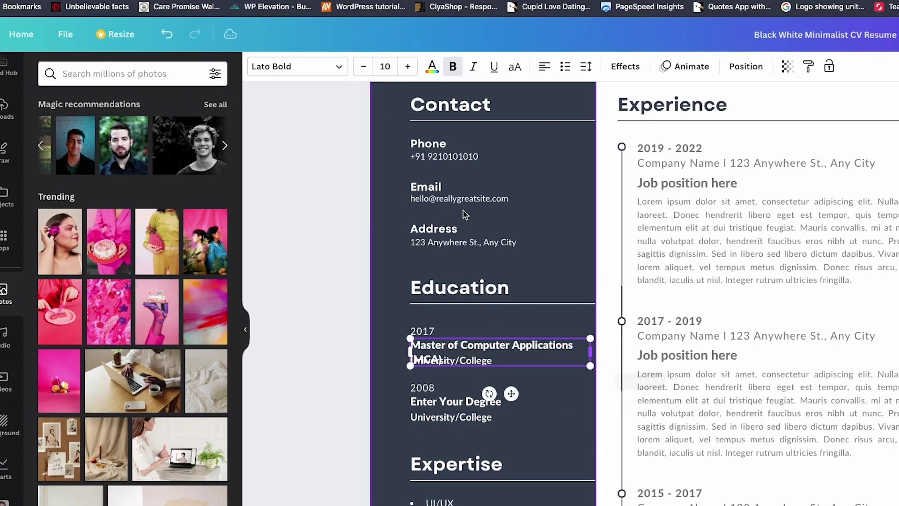
left_click(363, 66)
left_click_drag(478, 362, 478, 375)
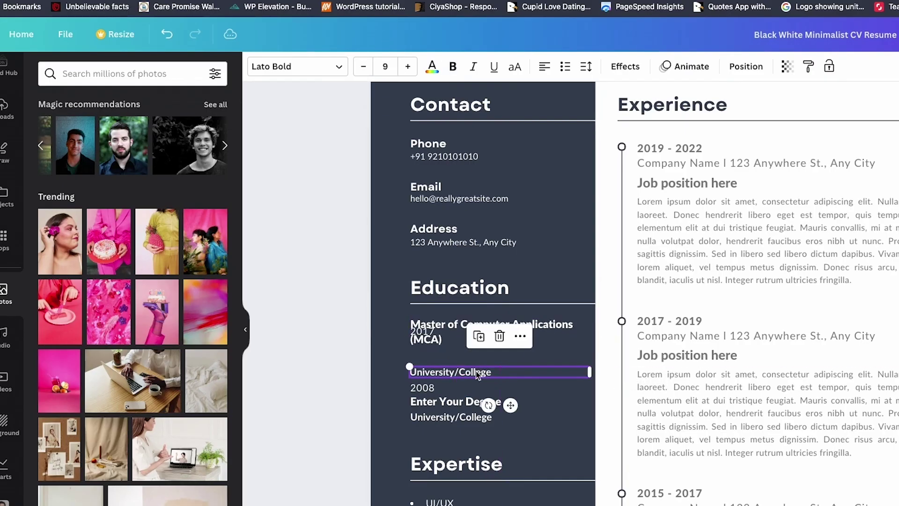
left_click(552, 326)
left_click_drag(551, 327, 552, 346)
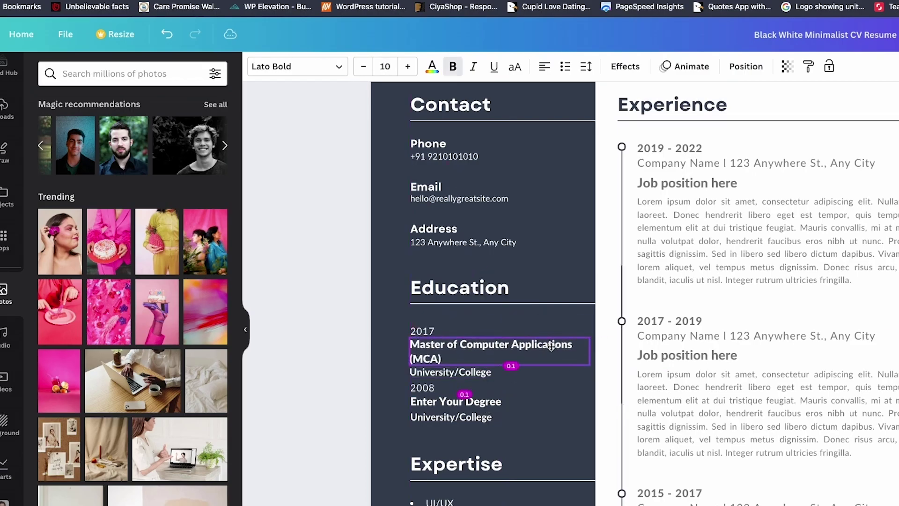
left_click(483, 401)
left_click_drag(483, 401, 482, 416)
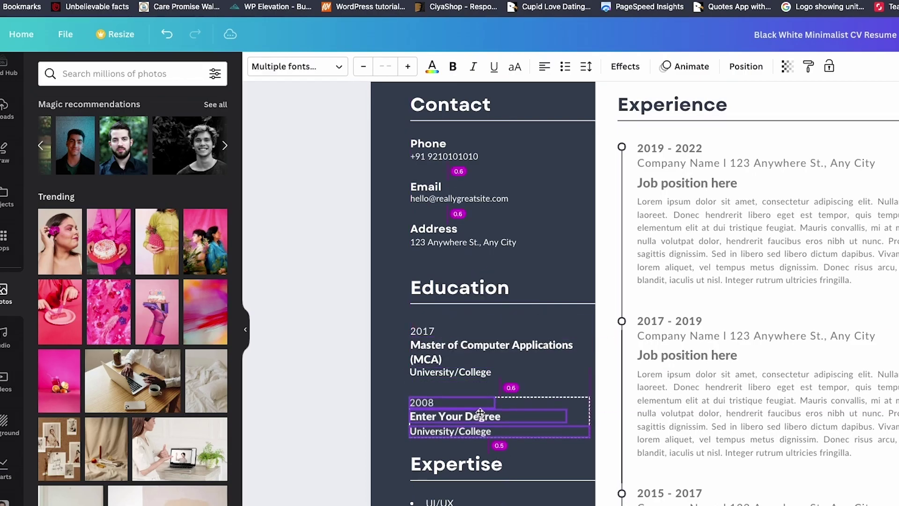
left_click(297, 344)
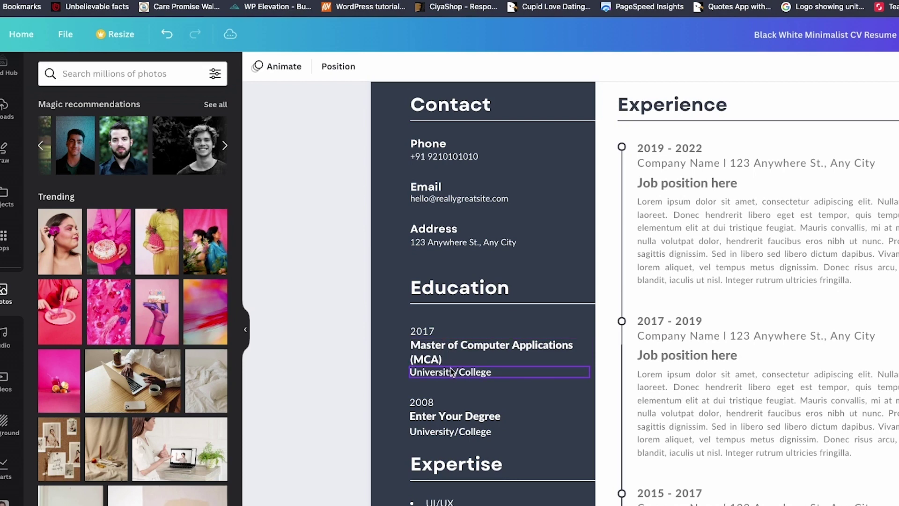
left_click_drag(453, 375, 451, 379)
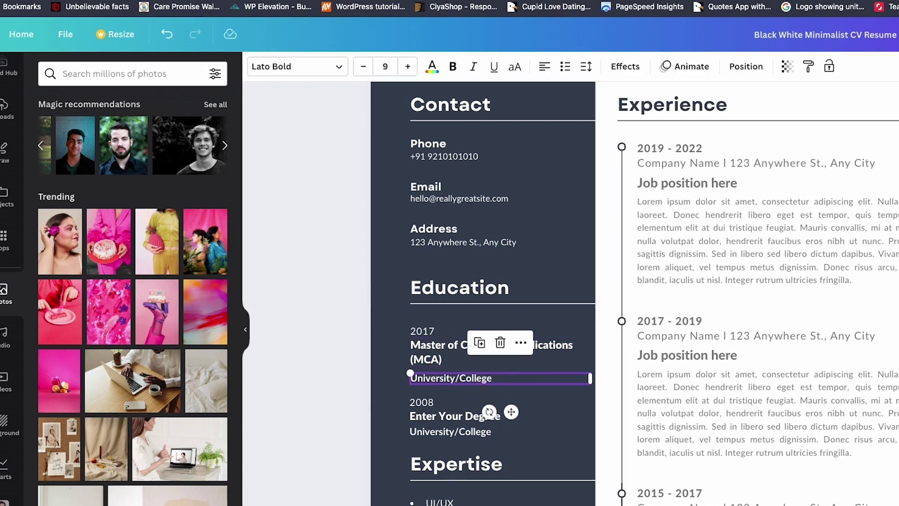
key("ctrl+Tab")
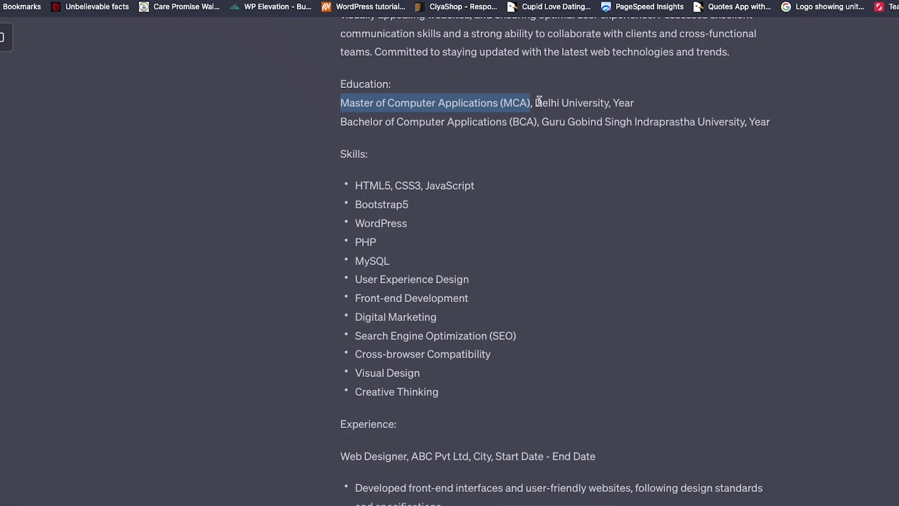
Step: Copy 'Delhi University' from ChatGPT's education line and return to the Canva resume
left_click_drag(536, 101, 610, 104)
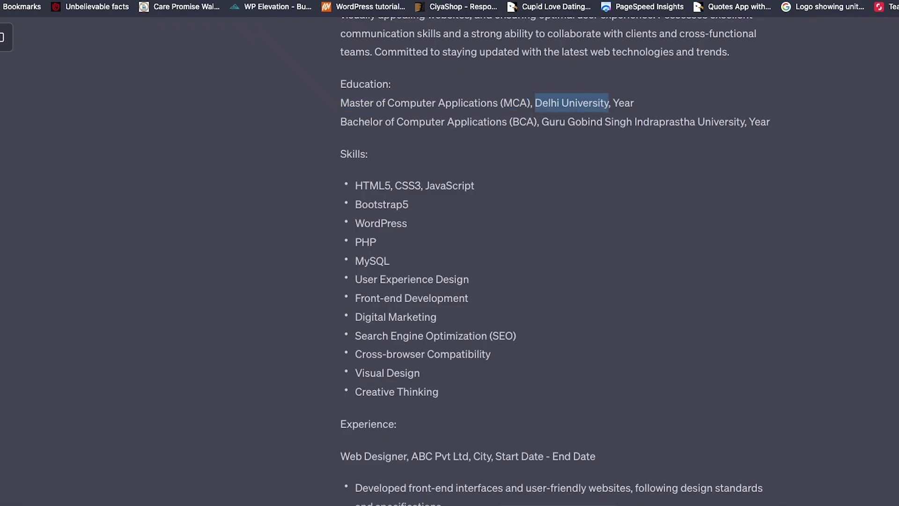
key("ctrl+shift+Tab")
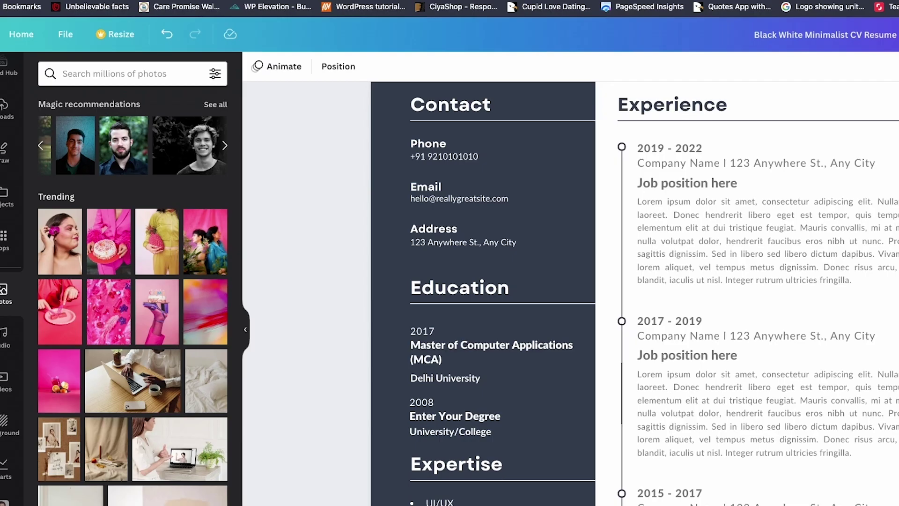
Step: Set the second education year to 2014 and replace two skills with Bootstrap5 and WordPress
double_click(433, 399)
type("201")
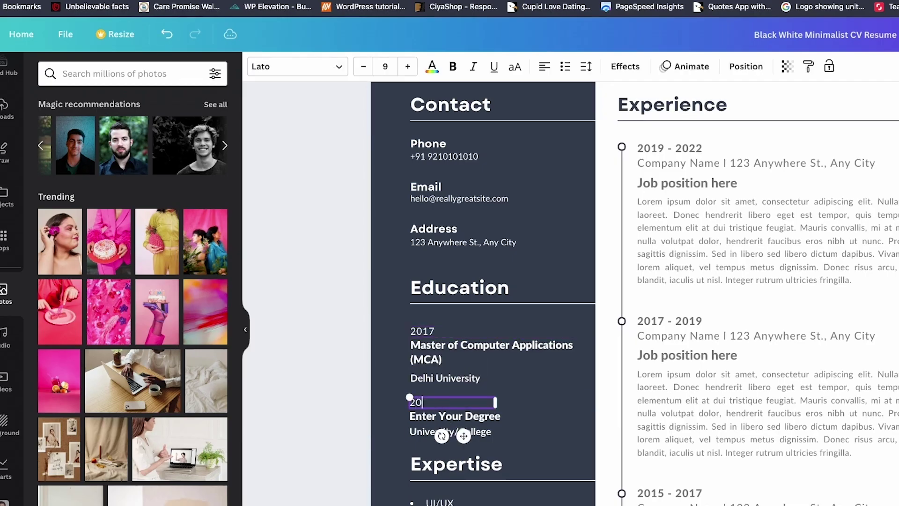
type("4")
triple_click(454, 431)
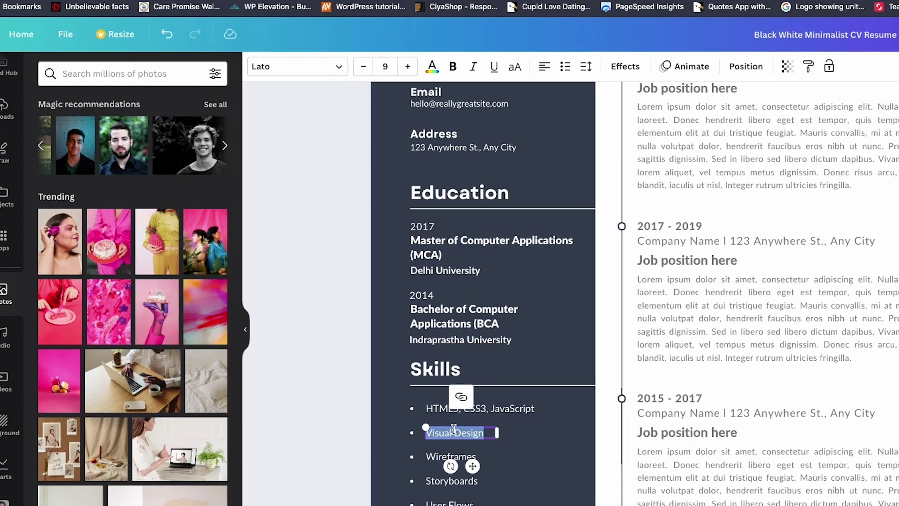
type("Bootstrap5")
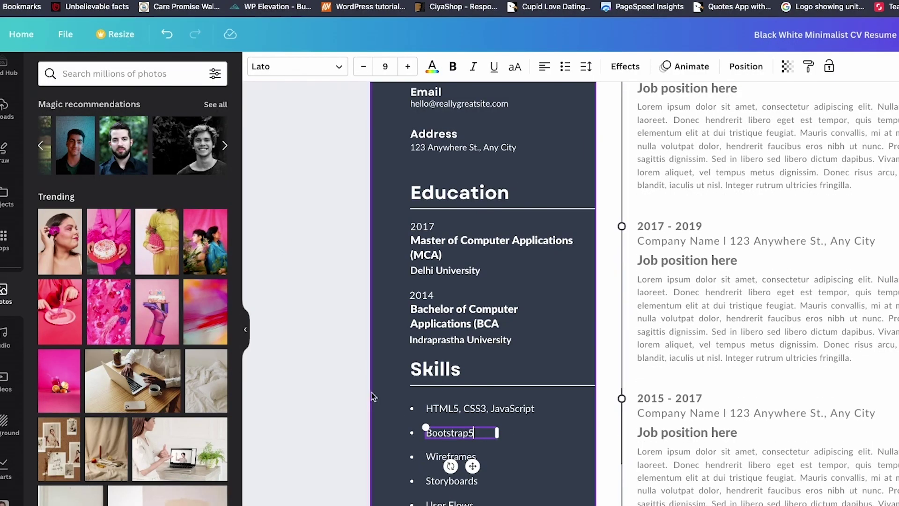
left_click(336, 394)
type("WordPress")
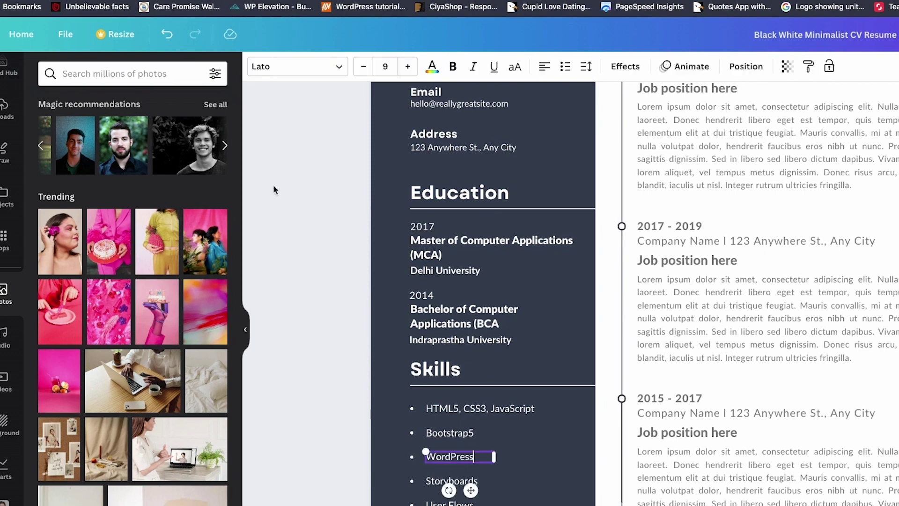
left_click(304, 290)
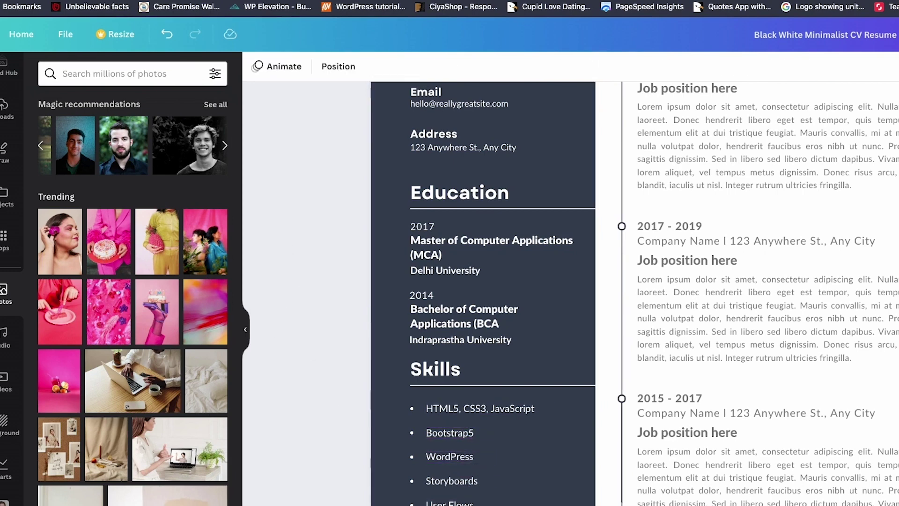
Step: Check the skills list in ChatGPT's answer, then return to the CV in Canva
key("ctrl+Tab")
scroll(414, 363, "down", 1)
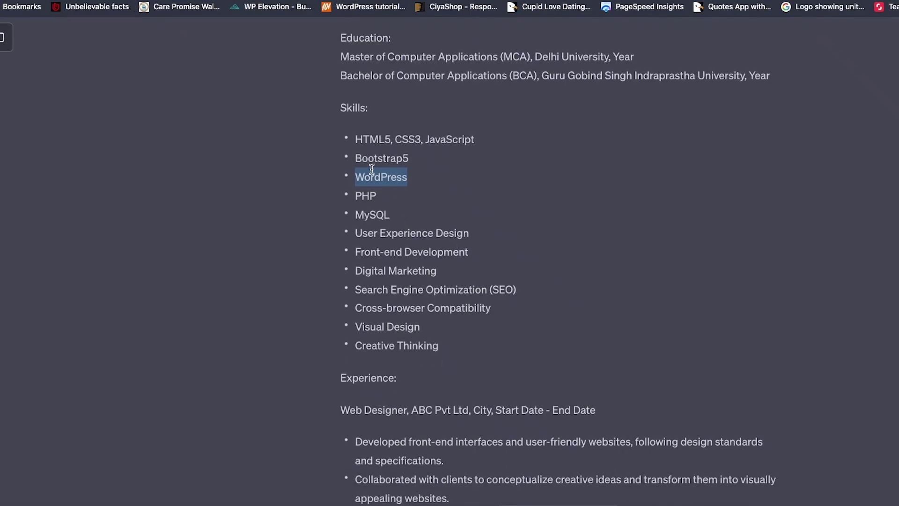
key("ctrl+shift+Tab")
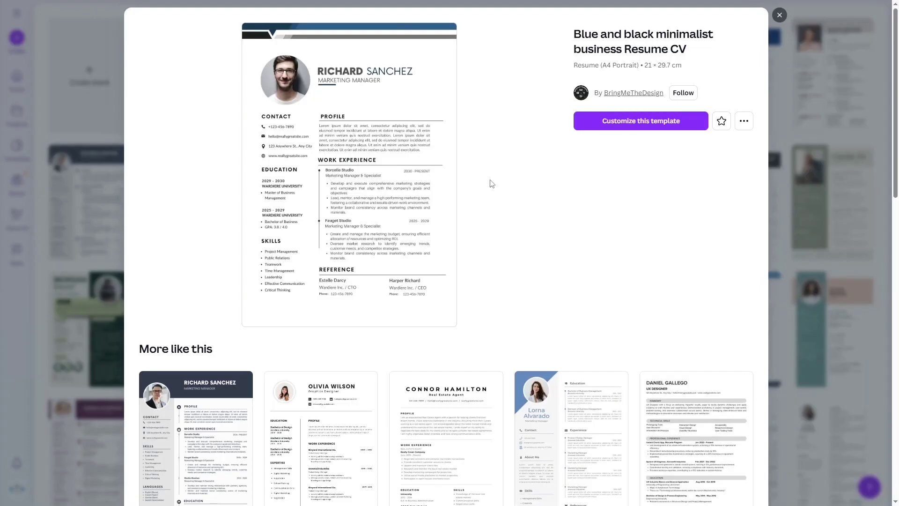
Step: Close the template preview and browse the resume template grid, including Pro templates
left_click(775, 27)
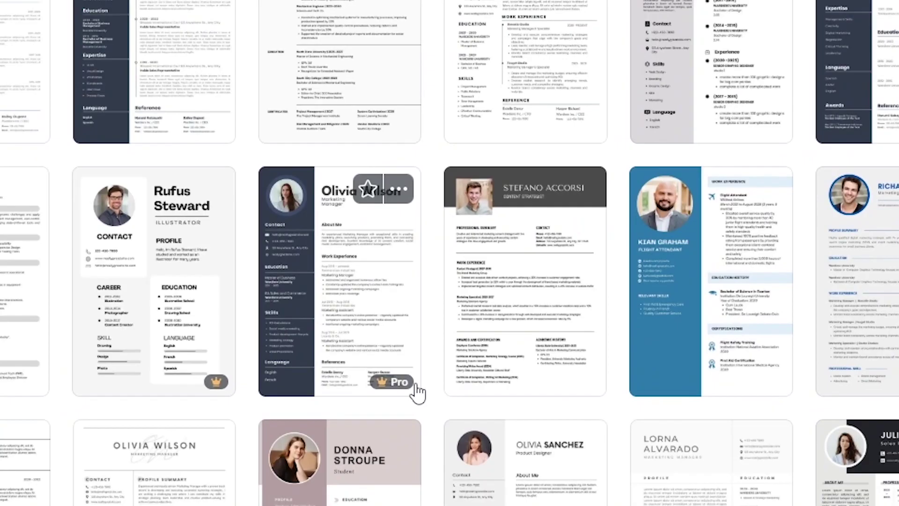
mouse_move(406, 383)
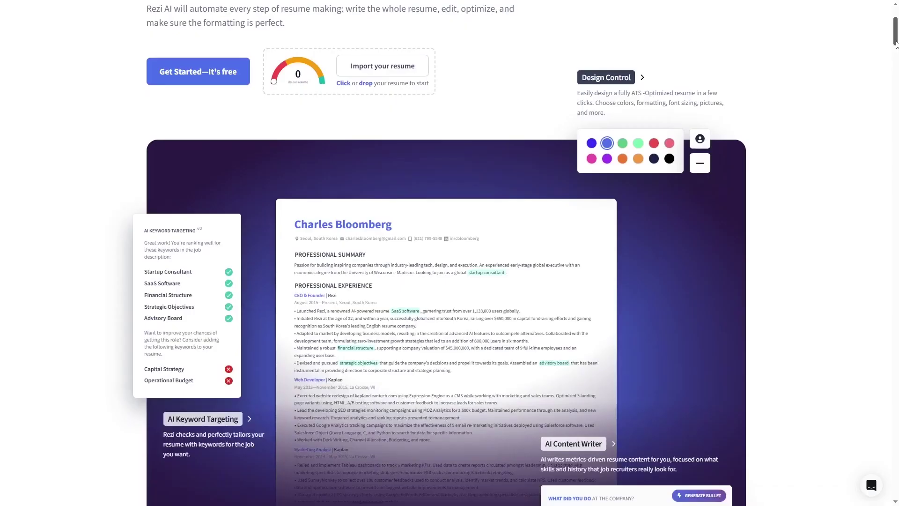
scroll(656, 287, "down", 3)
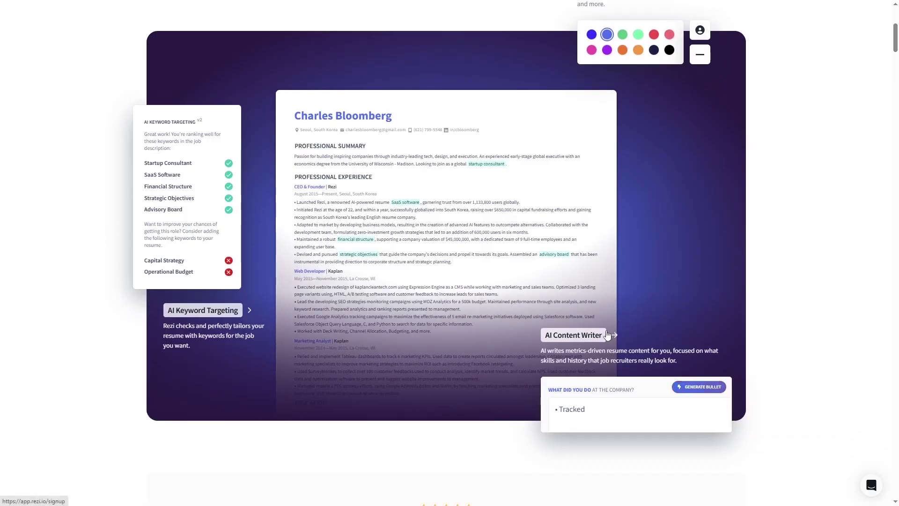
Step: Check Rezi's AI Tools and Examples & Templates menus, then scroll to the 837 resume samples
scroll(397, 144, "up", 5)
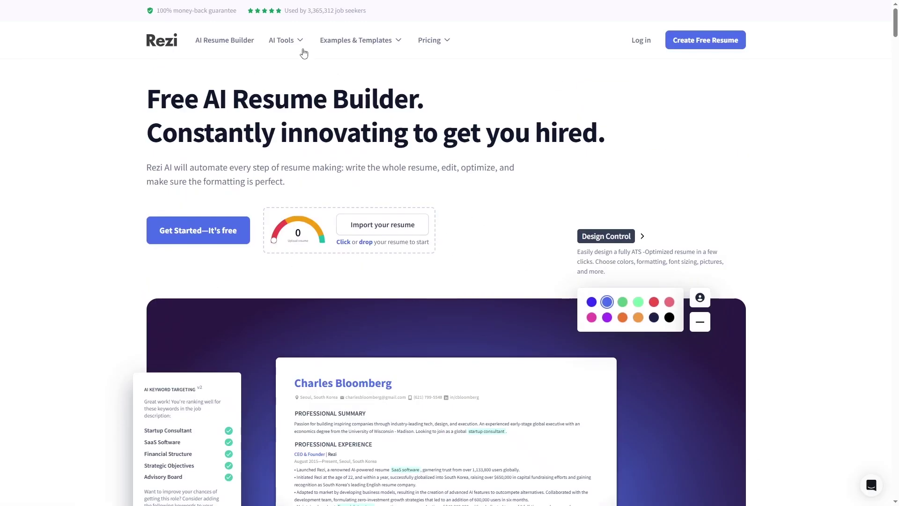
mouse_move(302, 45)
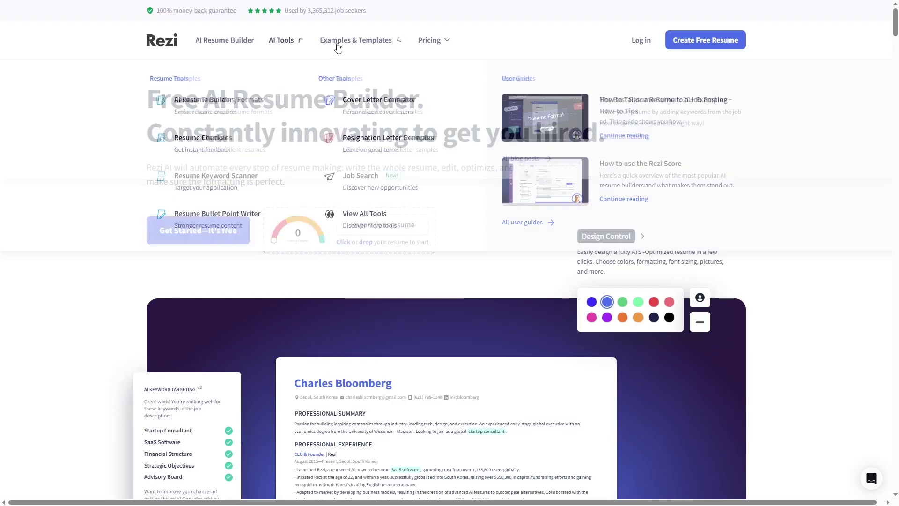
mouse_move(394, 43)
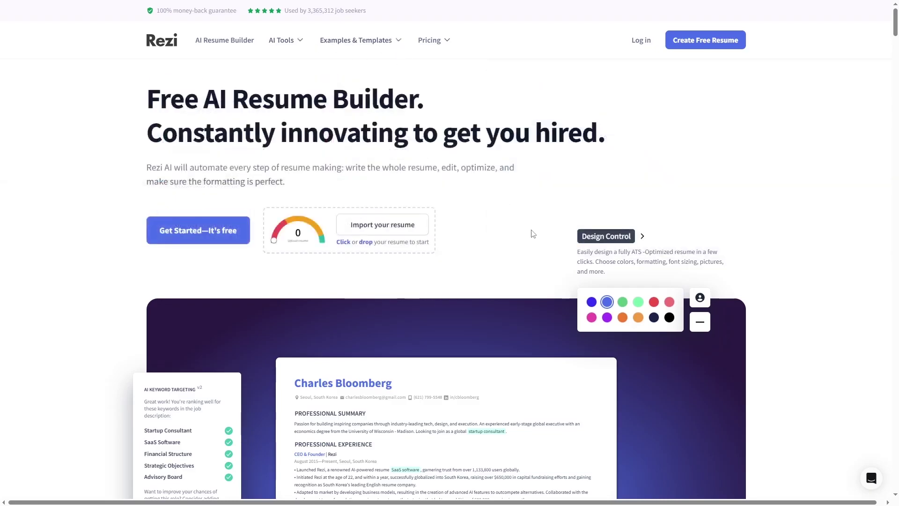
scroll(531, 233, "down", 20)
scroll(533, 233, "down", 3)
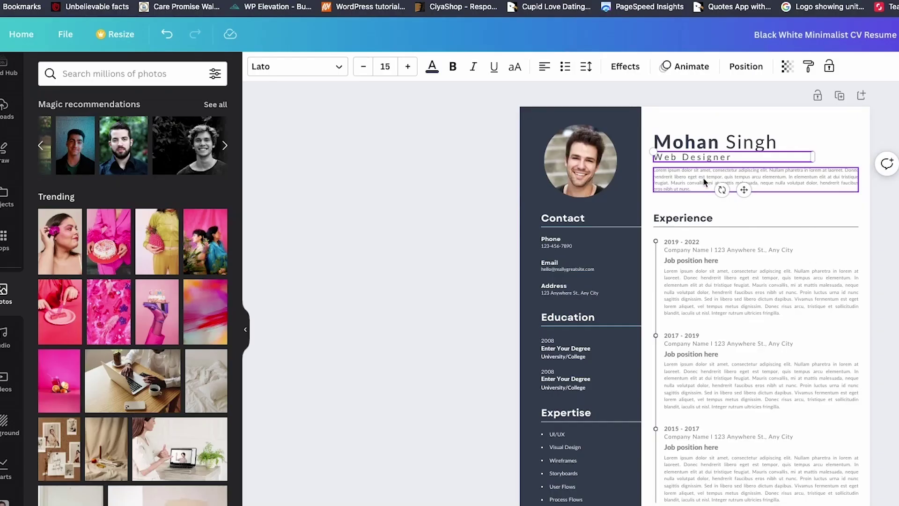
Step: Paste the highly skilled web designer summary over the Lorem ipsum placeholder
scroll(681, 173, "up", 5)
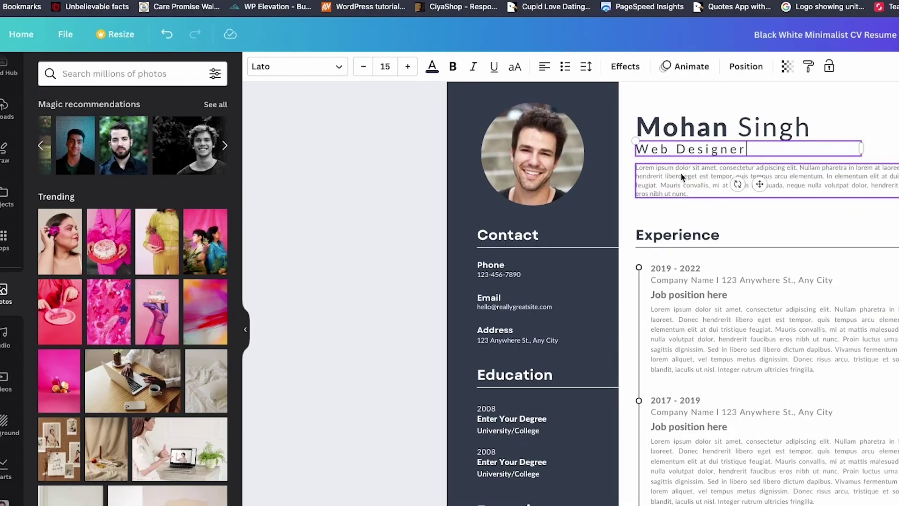
double_click(681, 172)
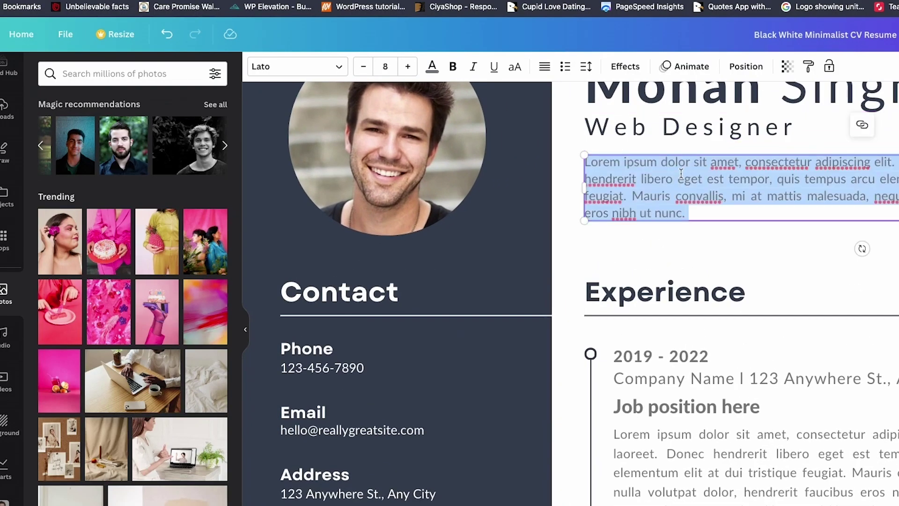
key("ctrl+v")
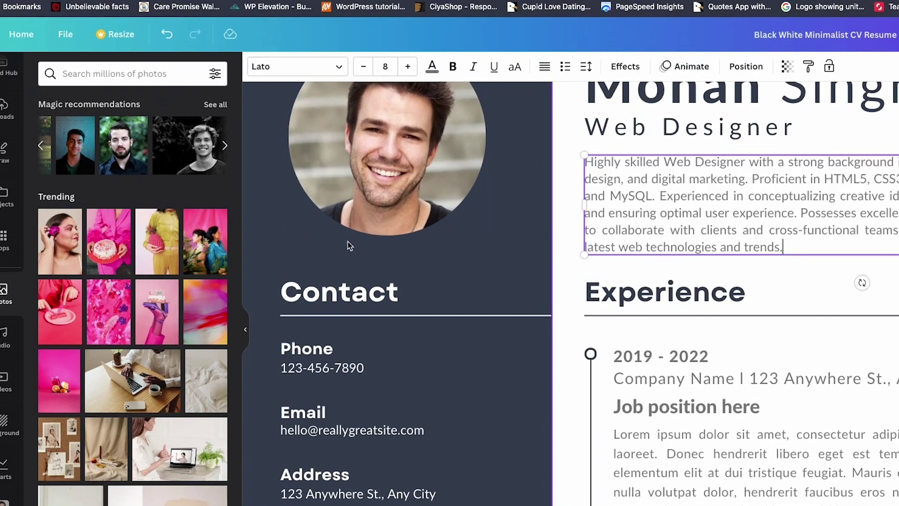
key("ctrl+minus")
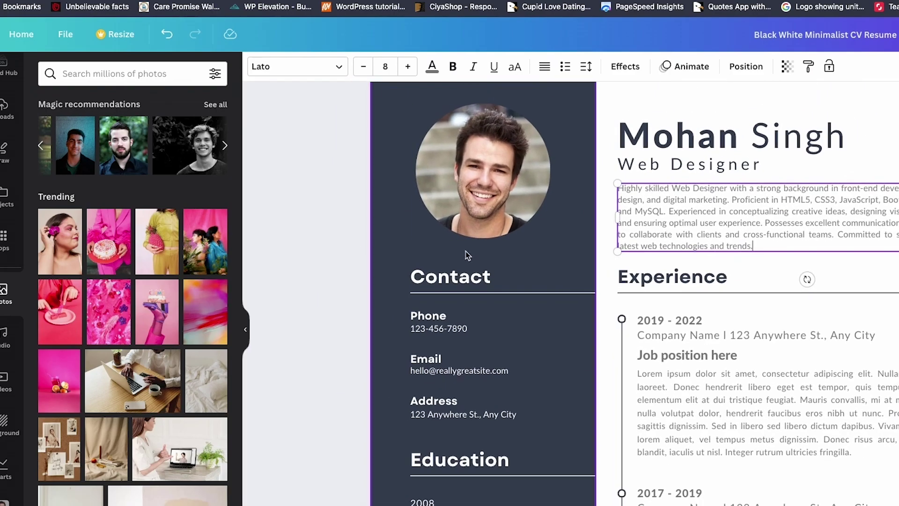
Step: Clear the old Contact phone number and type the candidate's new number
scroll(470, 283, "down", 1)
scroll(470, 284, "down", 2)
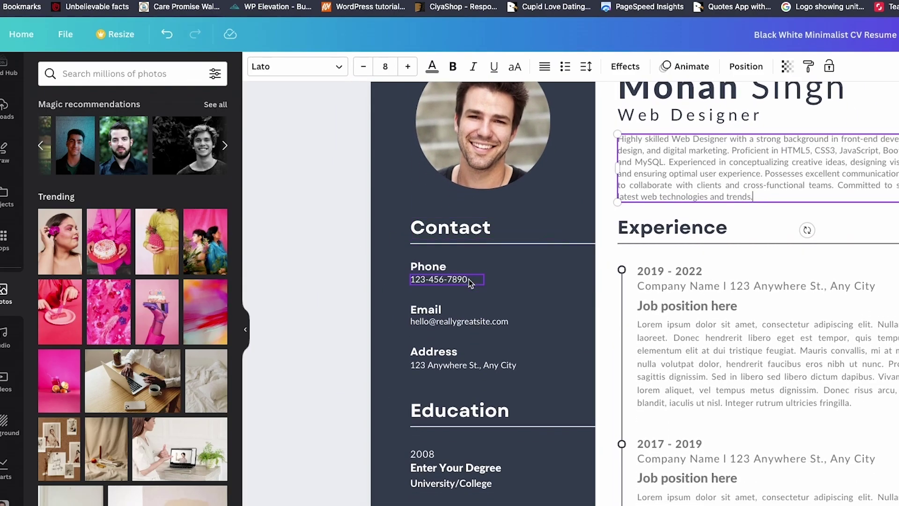
left_click(445, 277)
left_click(445, 278)
key("BackSpace")
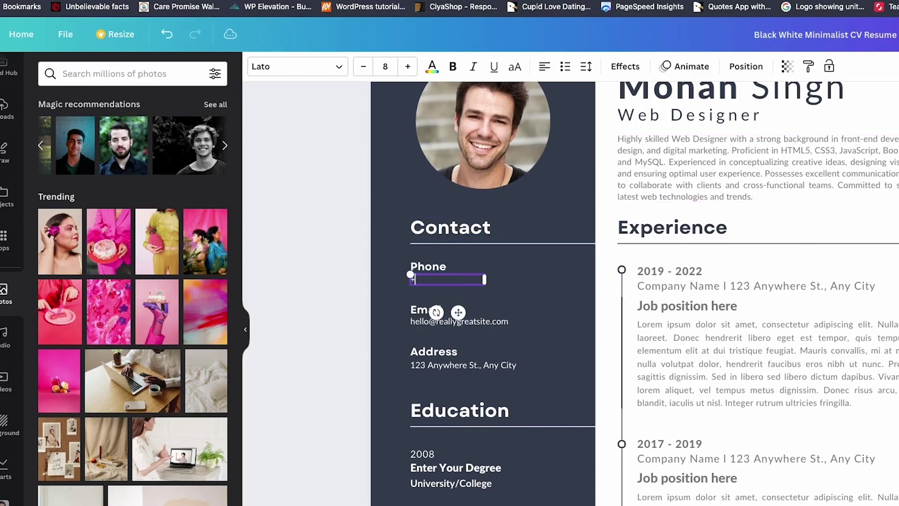
left_click(493, 323)
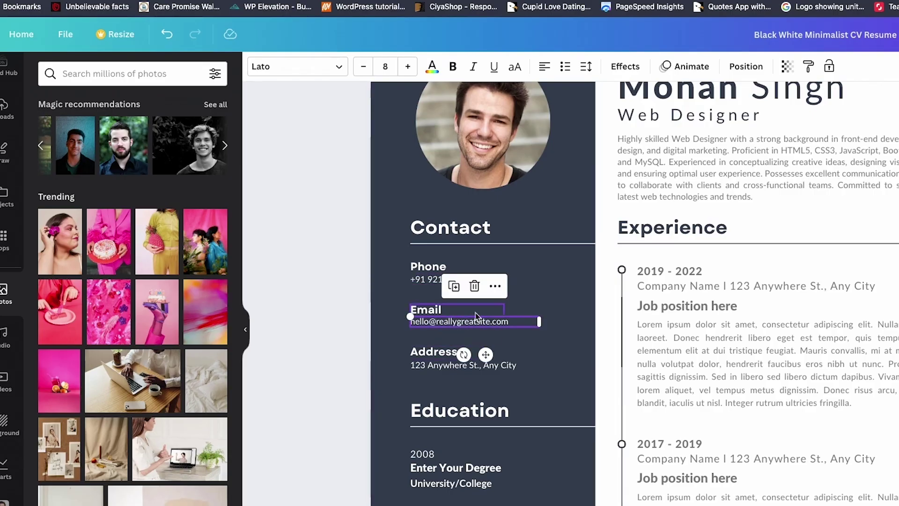
scroll(394, 109, "down", 3)
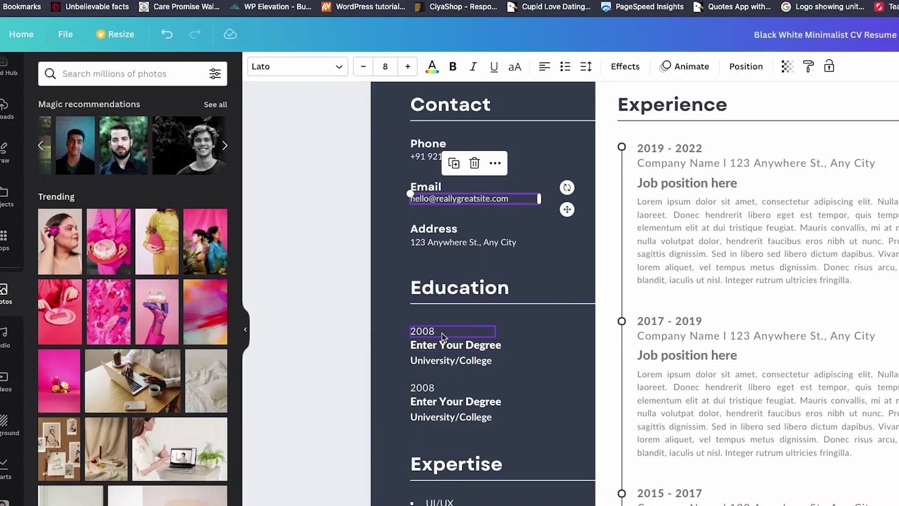
Step: Set the first education year to 2017, paste Master of Computer Applications (MCA), and widen its box
double_click(422, 331)
type("20")
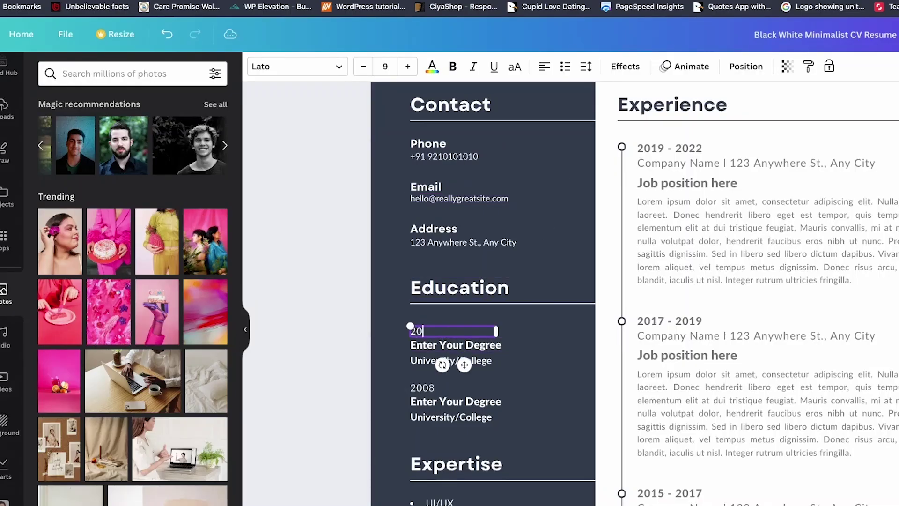
type("17")
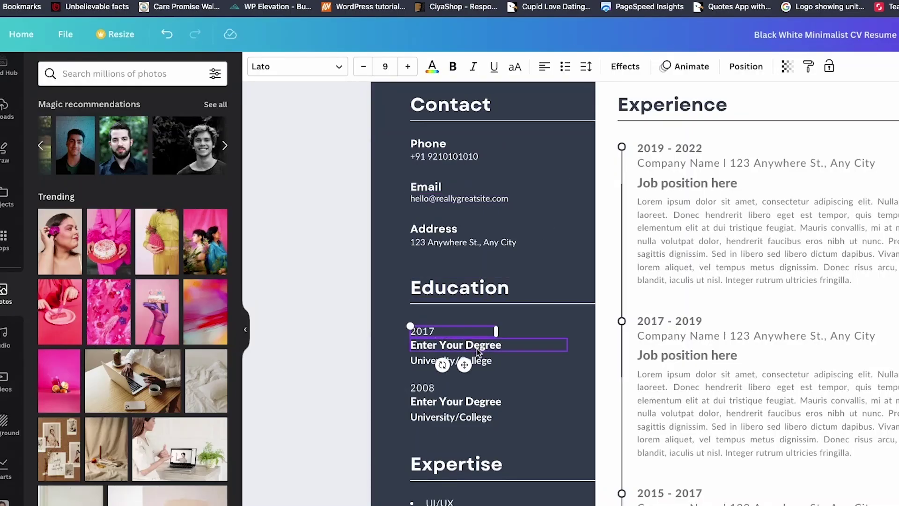
left_click(478, 351)
double_click(478, 351)
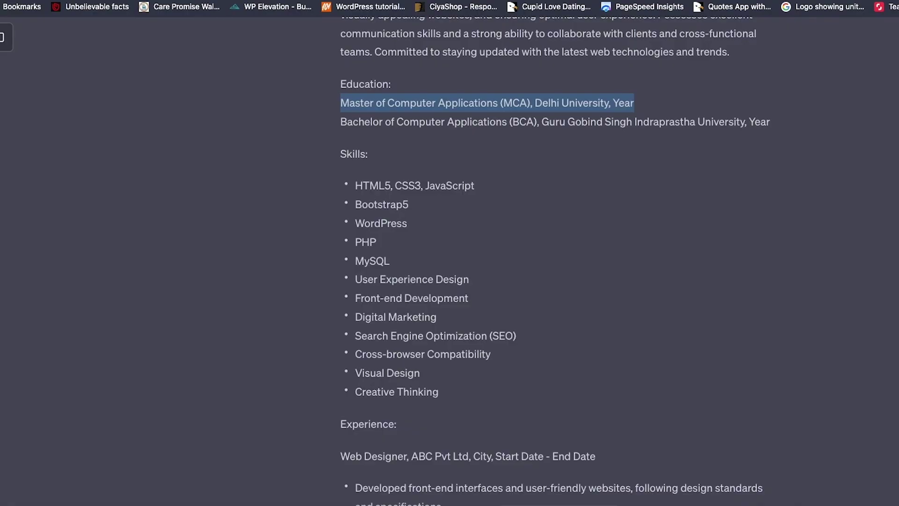
left_click(501, 100)
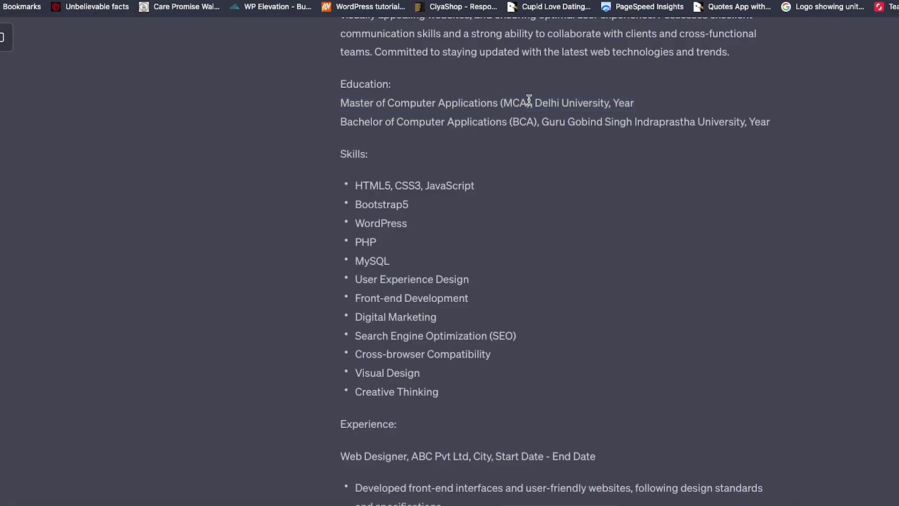
left_click_drag(529, 99, 339, 102)
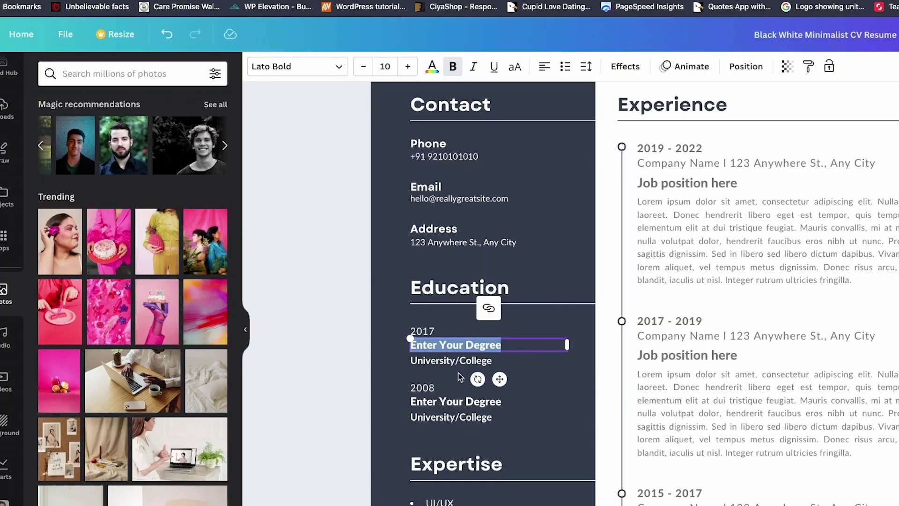
type("Master of Computer Applications (MCA)")
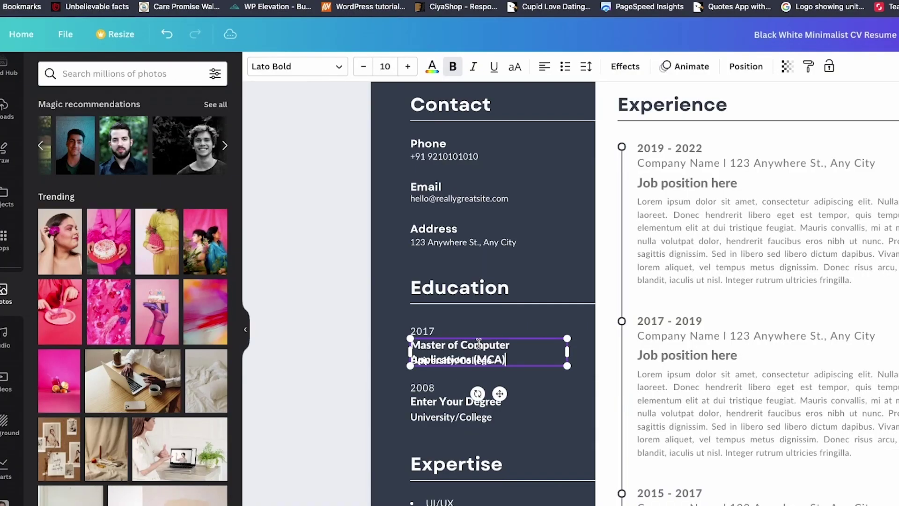
left_click_drag(571, 350, 592, 356)
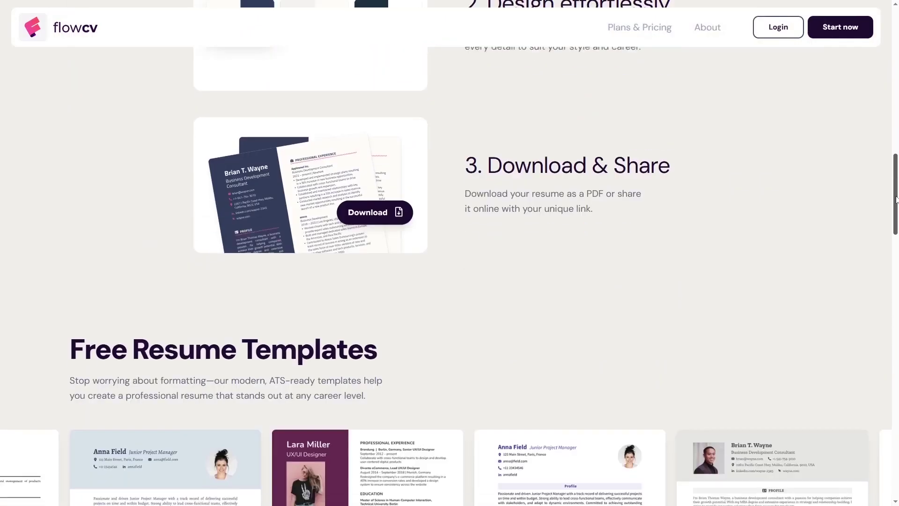
left_click_drag(896, 199, 896, 242)
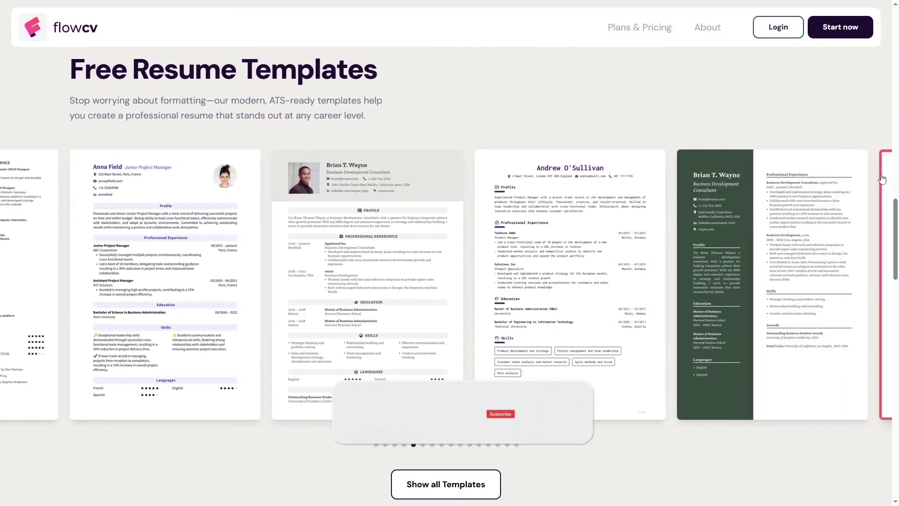
Step: Start a new resume in FlowCV and open its Contact Info editor
left_click(836, 38)
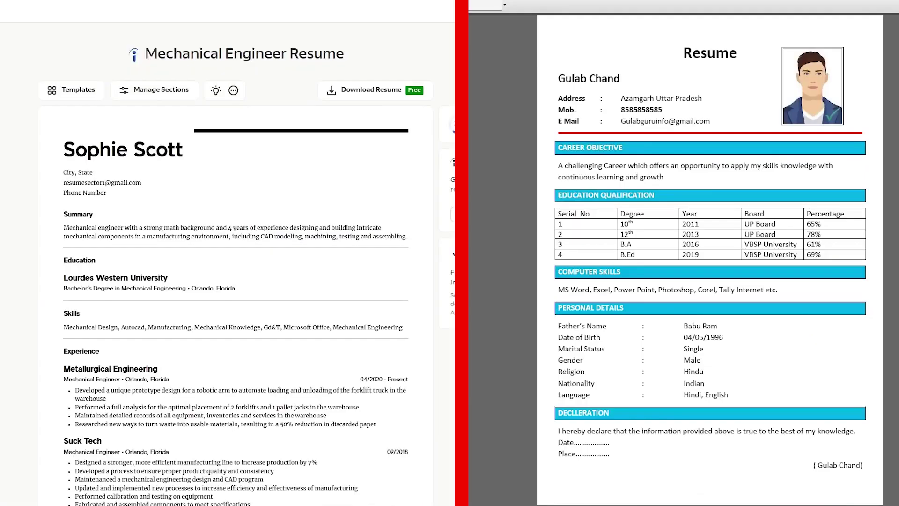
left_click(311, 157)
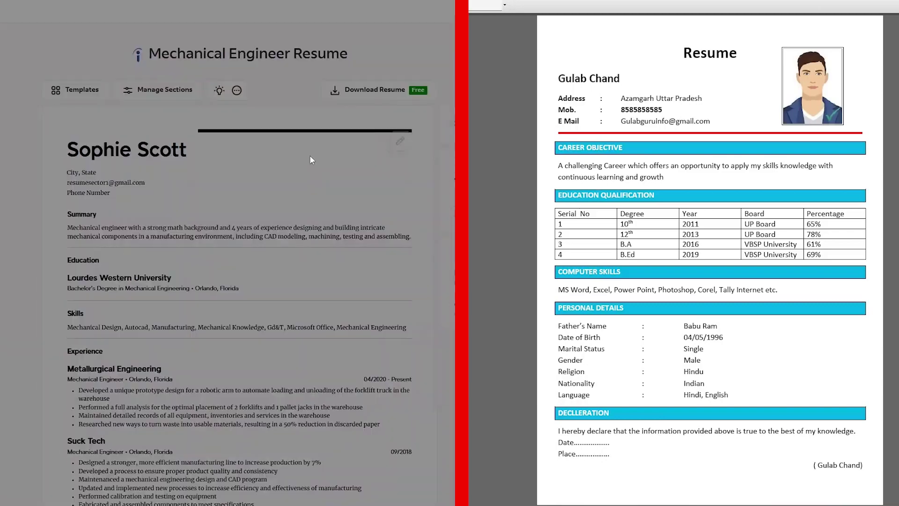